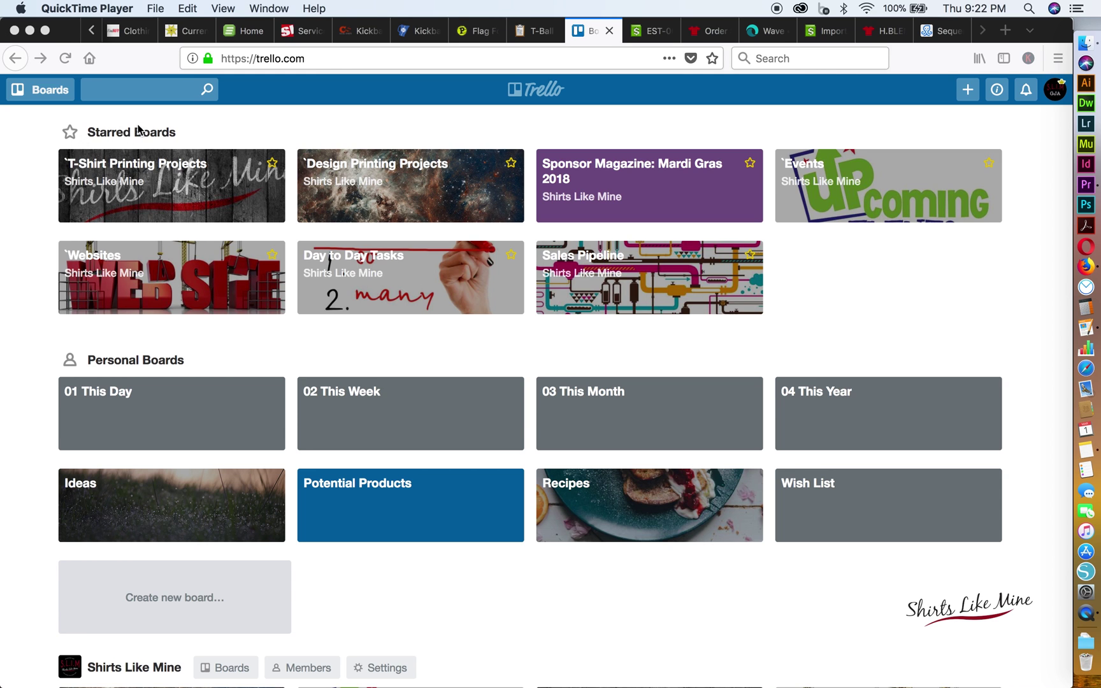
Open the T-Shirt Printing Projects board.
{"action": "scroll", "coordinate": [255, 286], "scroll_direction": "down", "scroll_amount": 2}
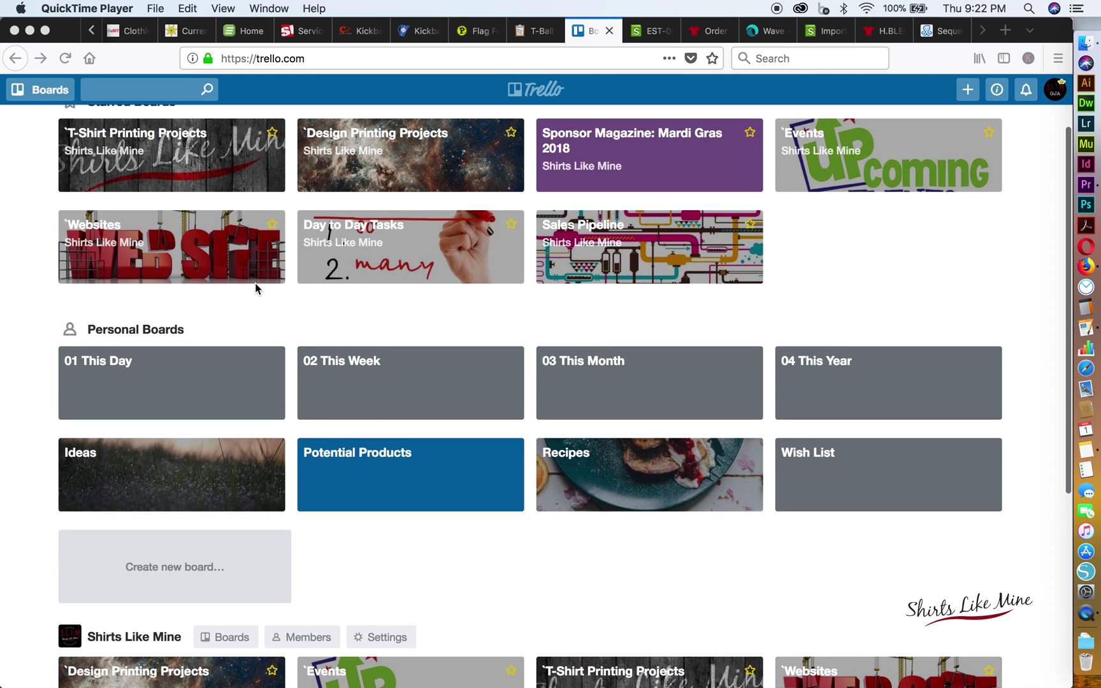
{"action": "scroll", "coordinate": [195, 362], "scroll_direction": "down", "scroll_amount": 5}
{"action": "scroll", "coordinate": [196, 363], "scroll_direction": "up", "scroll_amount": 6}
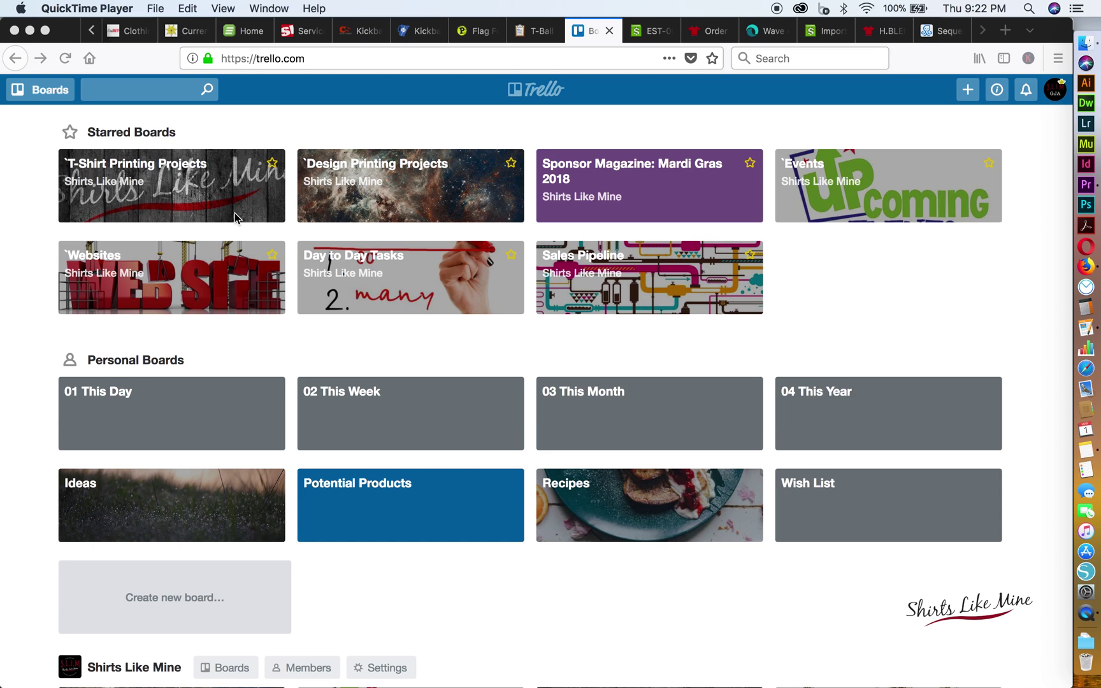
{"action": "left_click", "coordinate": [203, 186]}
{"action": "left_click", "coordinate": [202, 186]}
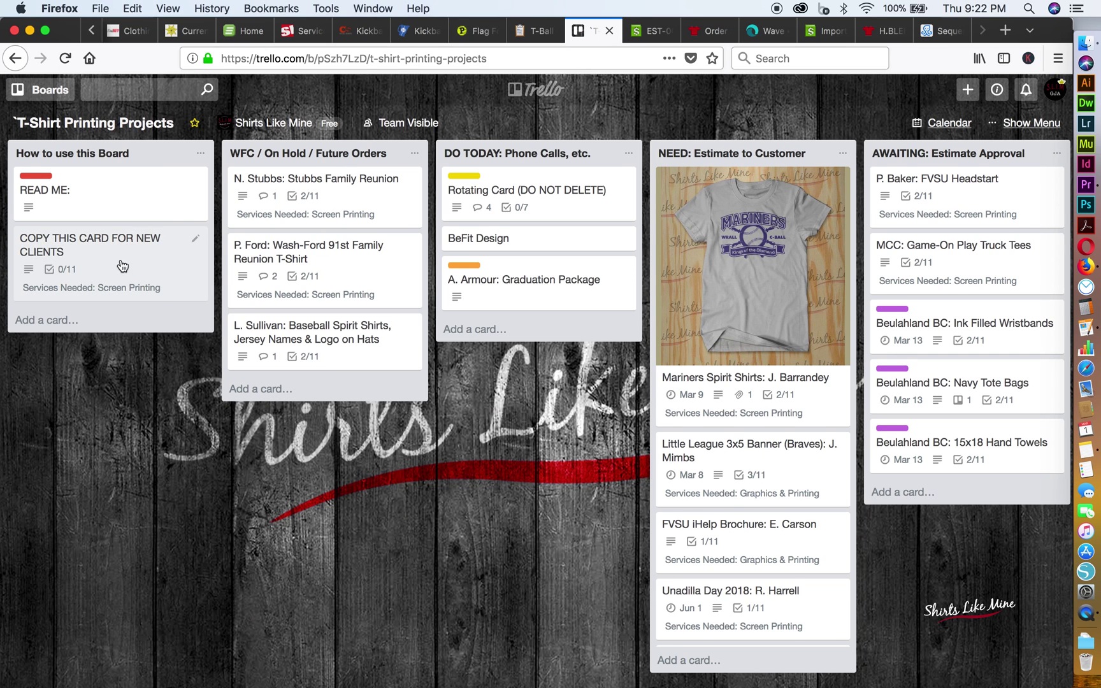
Scroll across the board's workflow lists and back to How to use this Board.
{"action": "scroll", "coordinate": [138, 269], "scroll_direction": "right", "scroll_amount": 15}
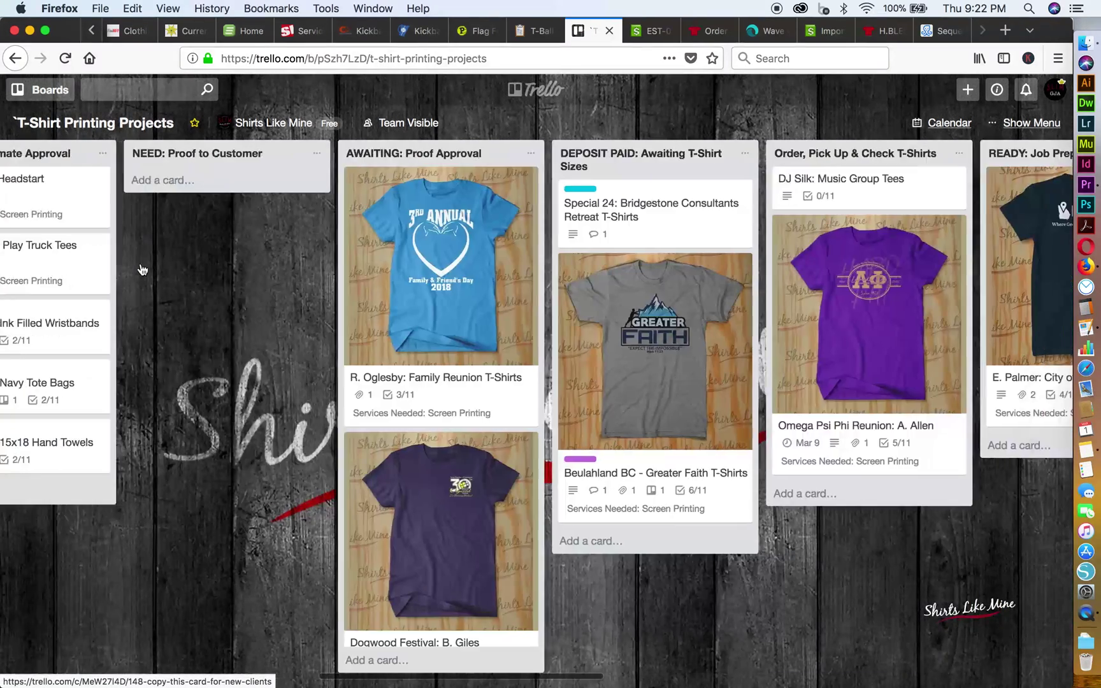
{"action": "scroll", "coordinate": [142, 269], "scroll_direction": "left", "scroll_amount": 13}
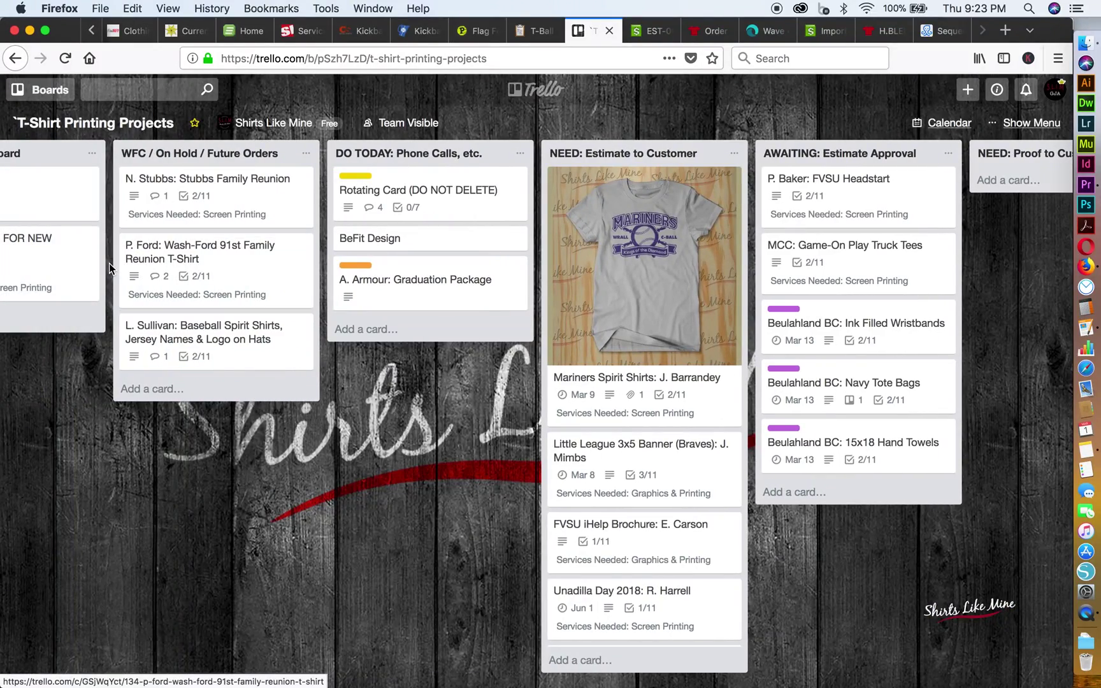
{"action": "scroll", "coordinate": [109, 263], "scroll_direction": "right", "scroll_amount": 6}
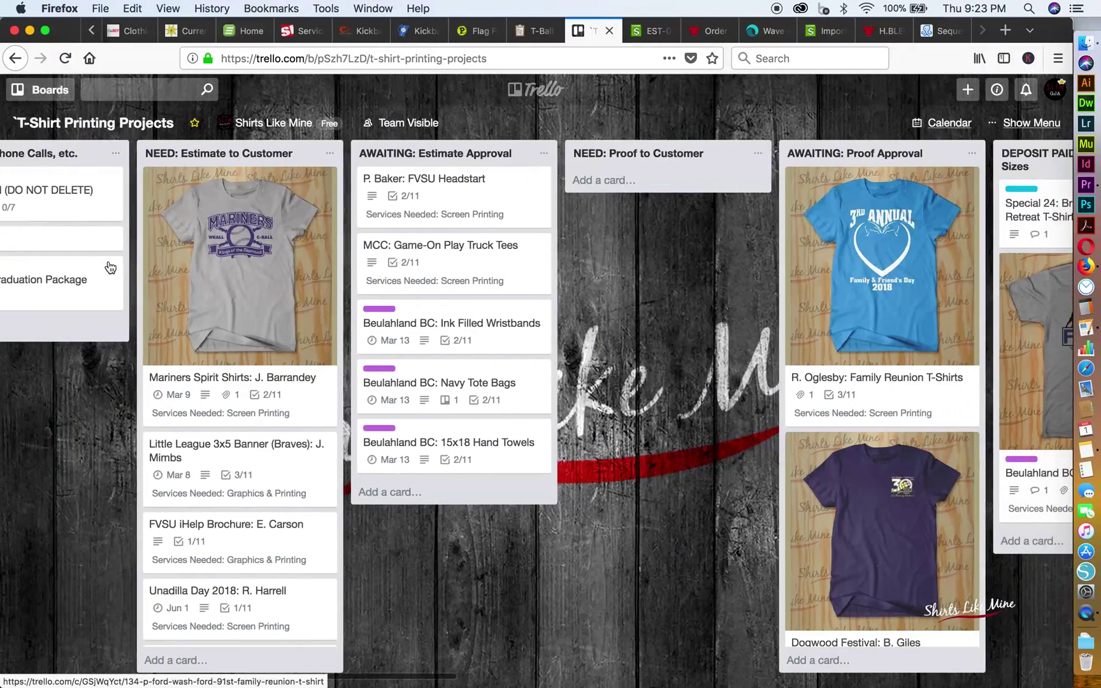
{"action": "scroll", "coordinate": [114, 262], "scroll_direction": "right", "scroll_amount": 20}
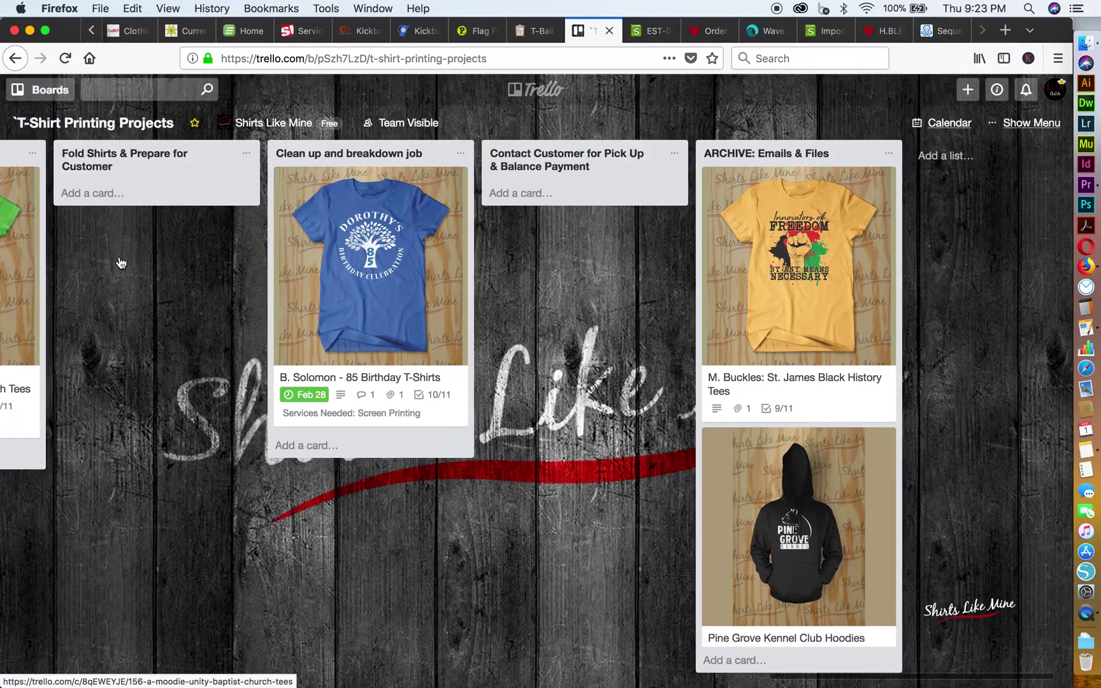
{"action": "scroll", "coordinate": [119, 261], "scroll_direction": "left", "scroll_amount": 5}
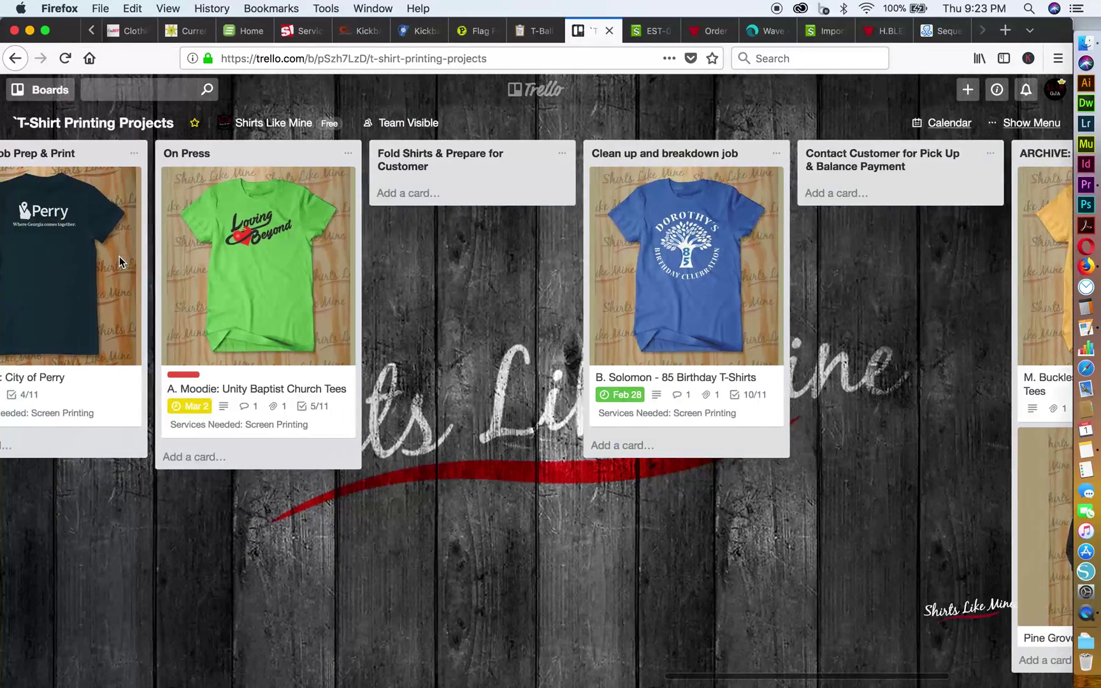
{"action": "scroll", "coordinate": [120, 256], "scroll_direction": "left", "scroll_amount": 20}
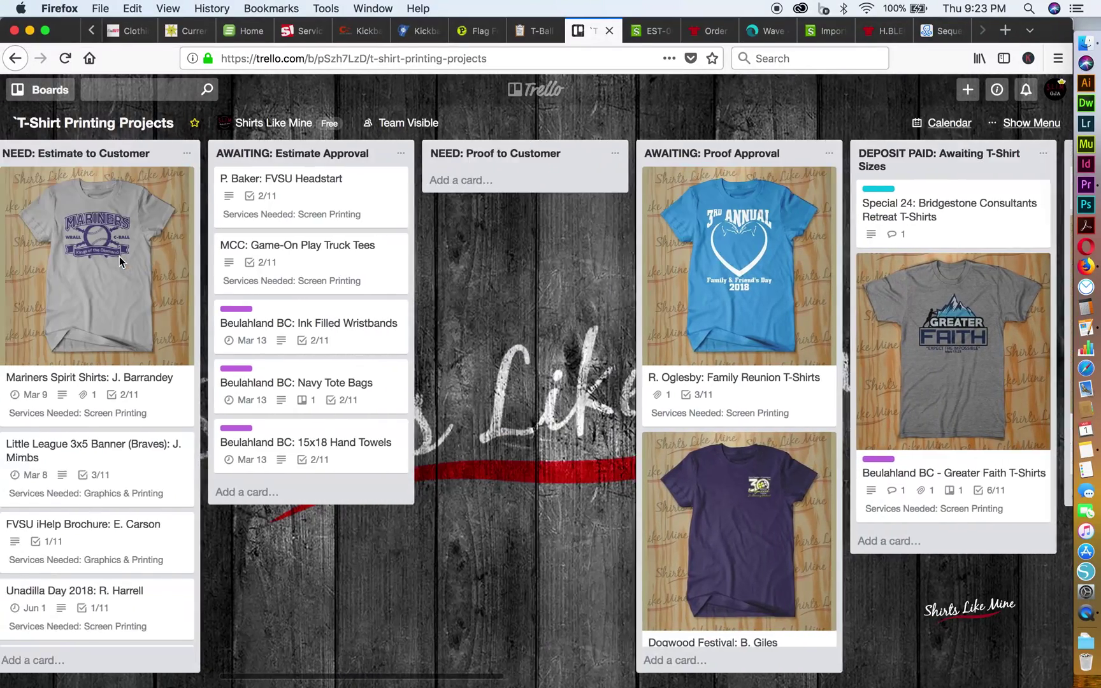
{"action": "scroll", "coordinate": [120, 258], "scroll_direction": "down", "scroll_amount": 1}
{"action": "scroll", "coordinate": [120, 262], "scroll_direction": "up", "scroll_amount": 1}
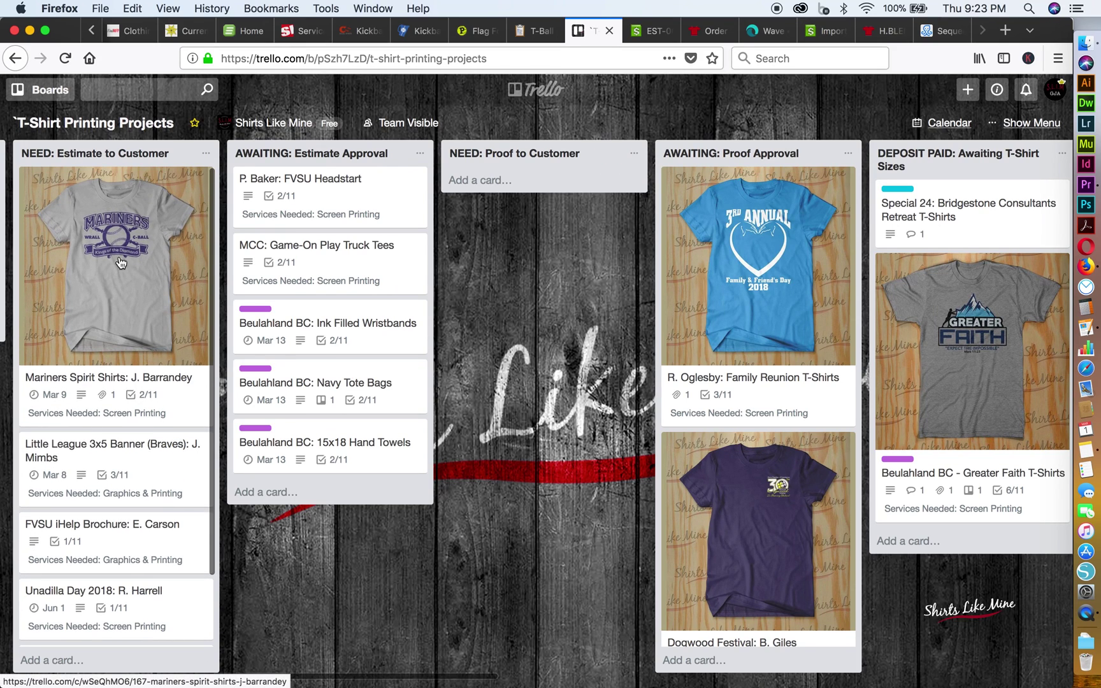
{"action": "scroll", "coordinate": [393, 211], "scroll_direction": "left", "scroll_amount": 10}
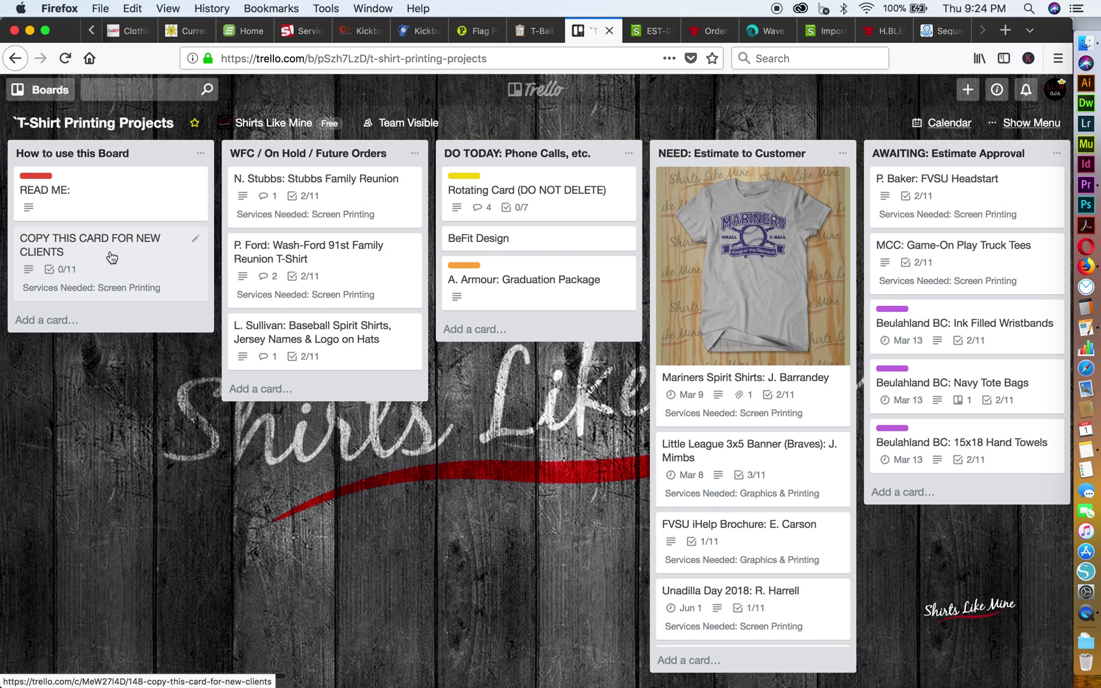
Open COPY THIS CARD FOR NEW CLIENTS and review its description and 11-item Production Checklist.
{"action": "left_click", "coordinate": [110, 256]}
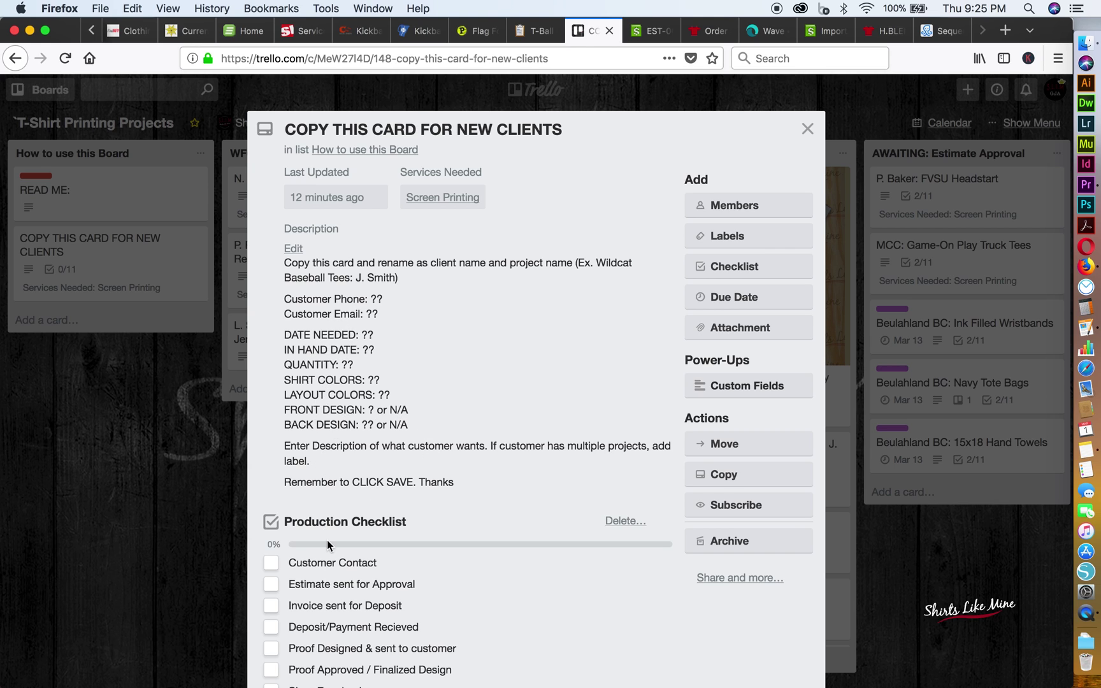
{"action": "scroll", "coordinate": [389, 528], "scroll_direction": "down", "scroll_amount": 5}
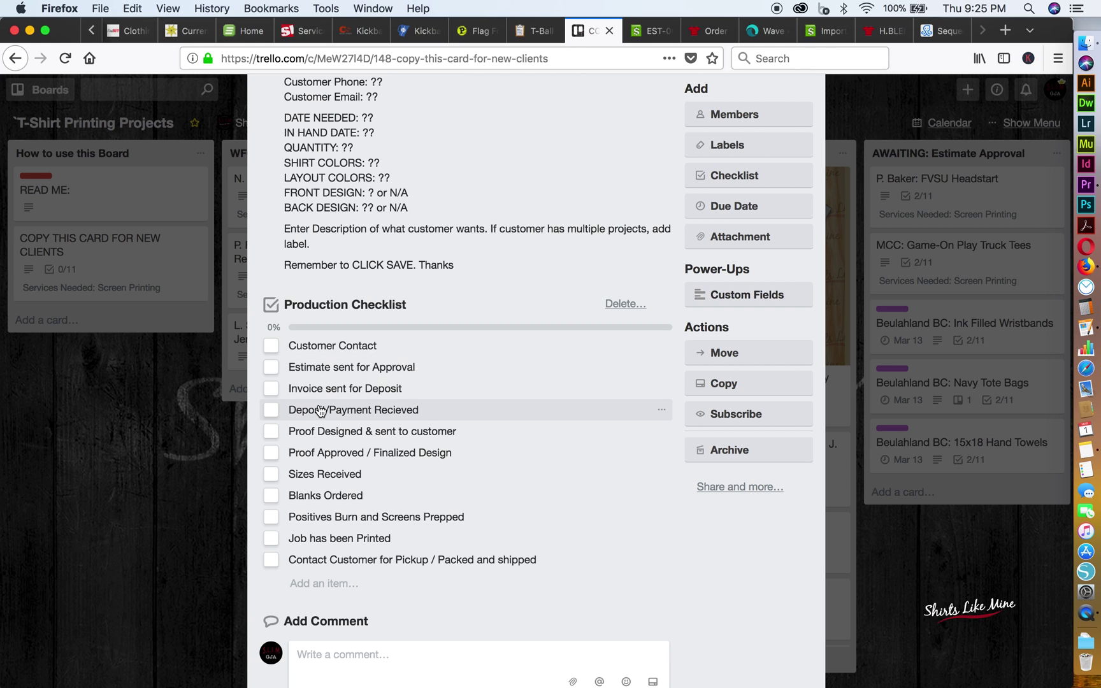
{"action": "scroll", "coordinate": [320, 412], "scroll_direction": "up", "scroll_amount": 2}
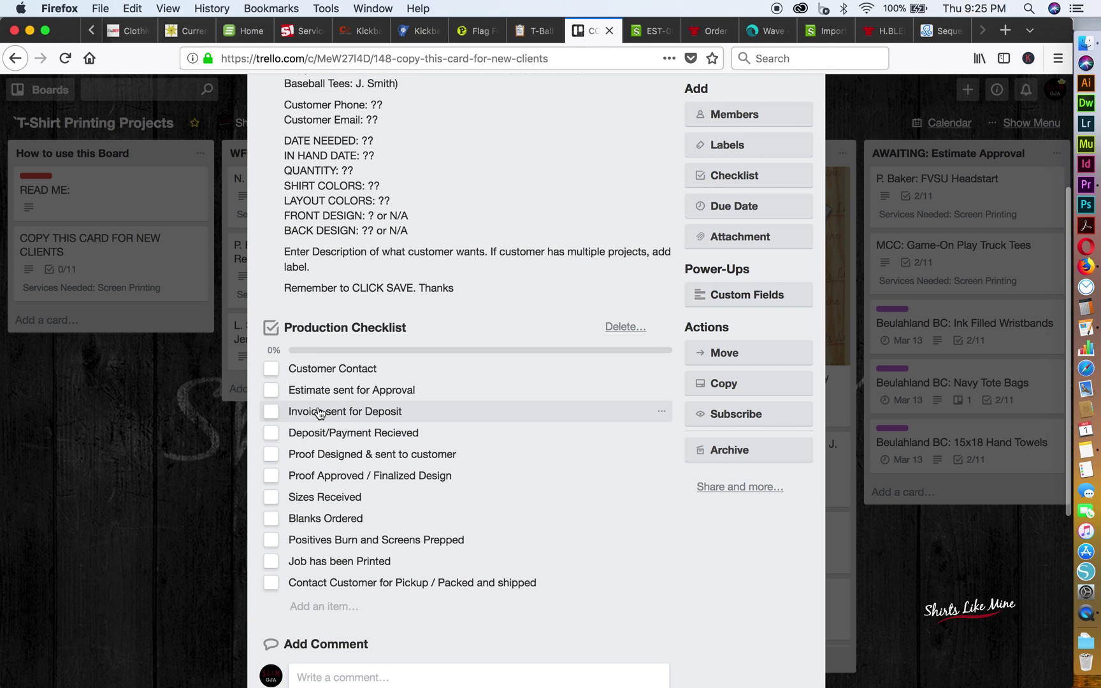
{"action": "scroll", "coordinate": [320, 413], "scroll_direction": "down", "scroll_amount": 1}
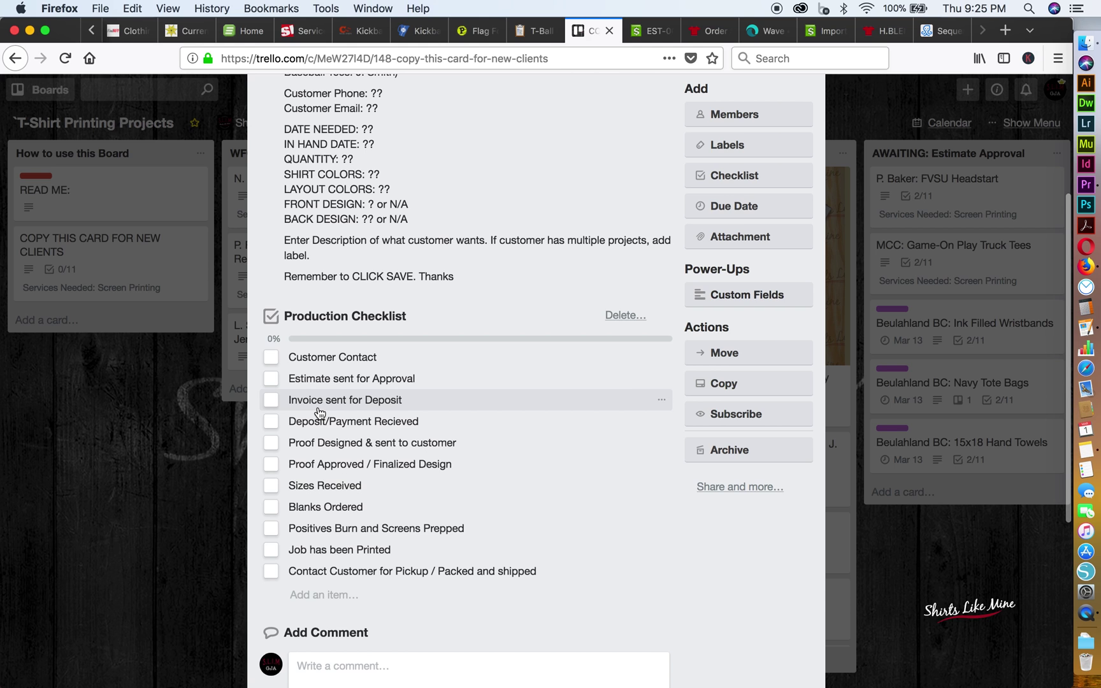
{"action": "scroll", "coordinate": [320, 413], "scroll_direction": "down", "scroll_amount": 3}
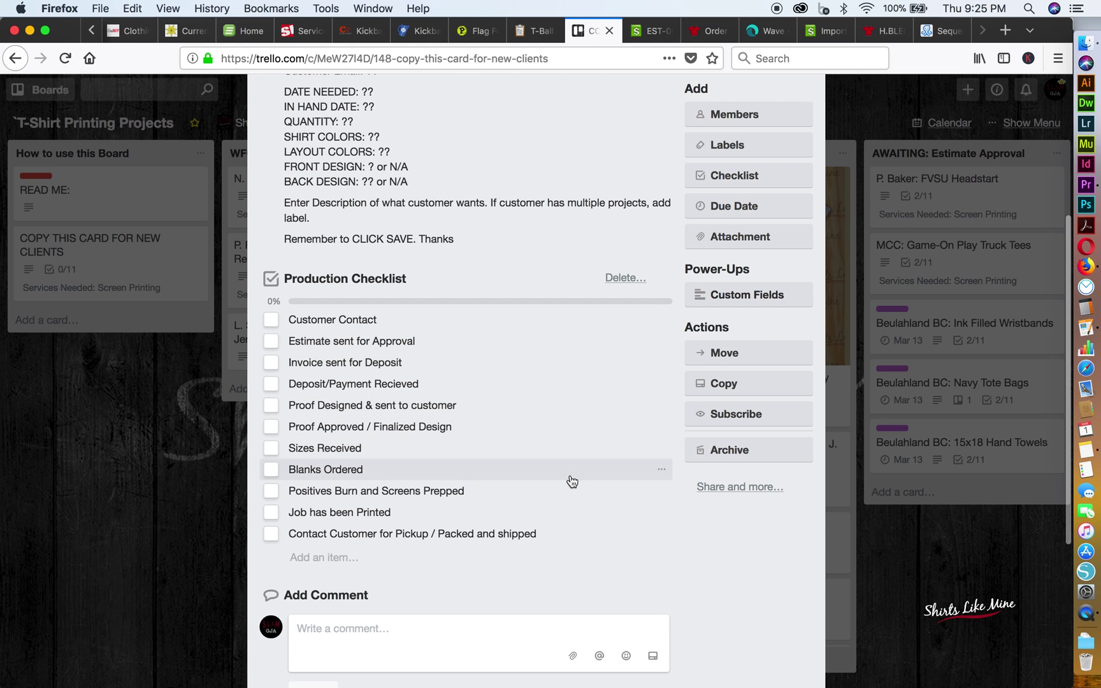
{"action": "scroll", "coordinate": [573, 480], "scroll_direction": "up", "scroll_amount": 20}
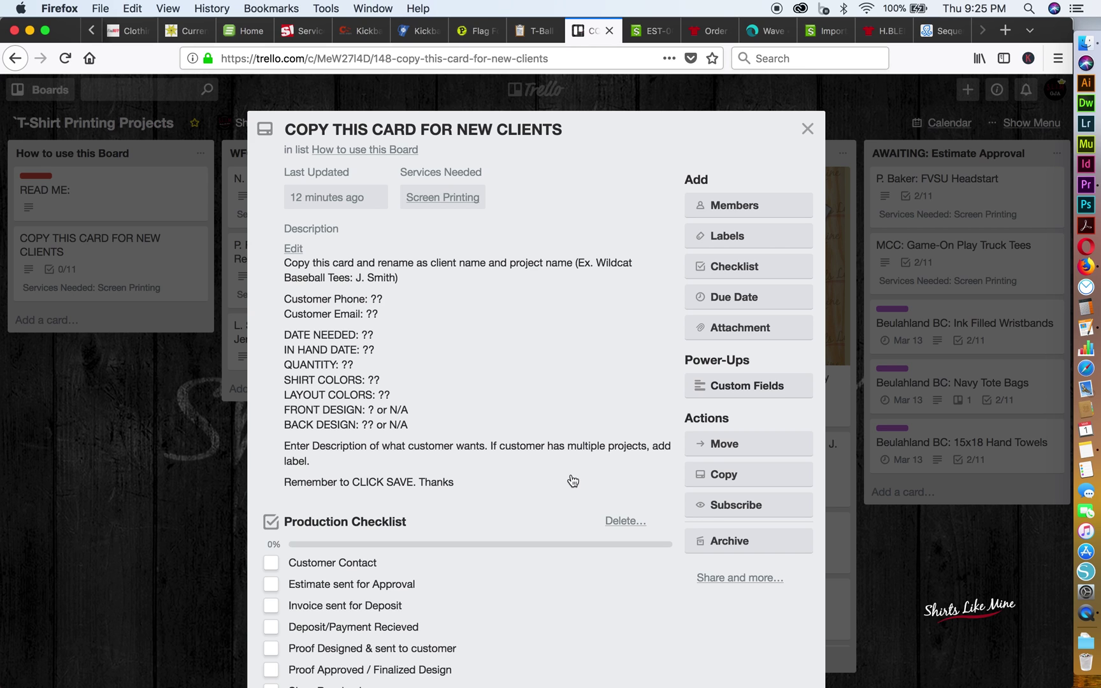
{"action": "left_click", "coordinate": [450, 200]}
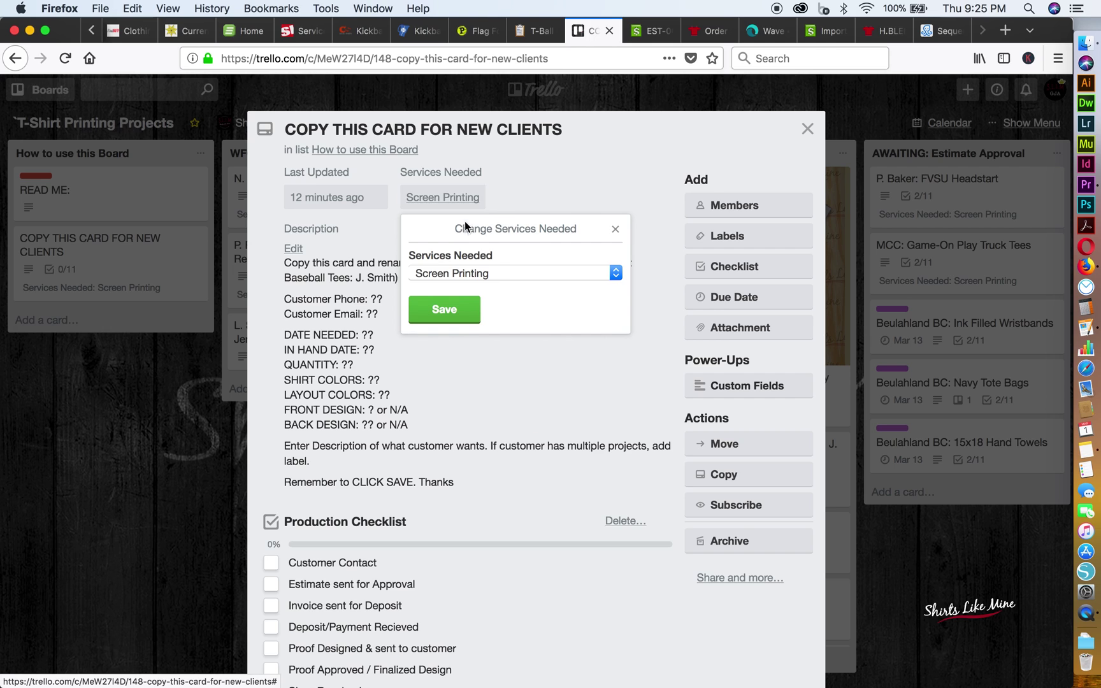
{"action": "left_click", "coordinate": [511, 275]}
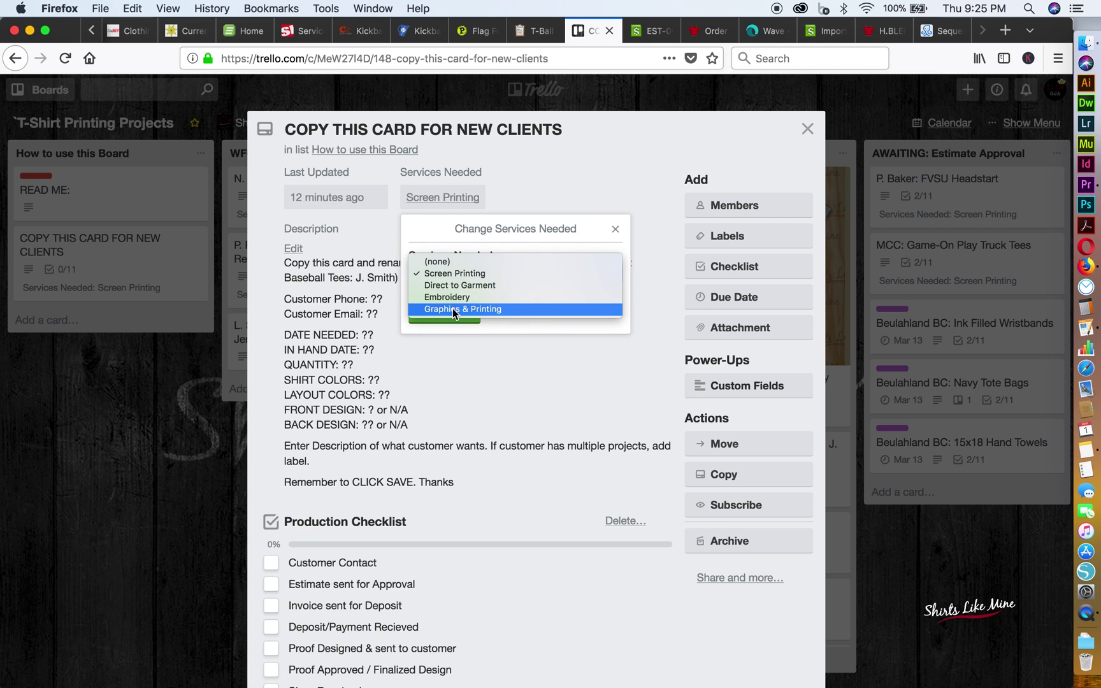
{"action": "left_click", "coordinate": [448, 270]}
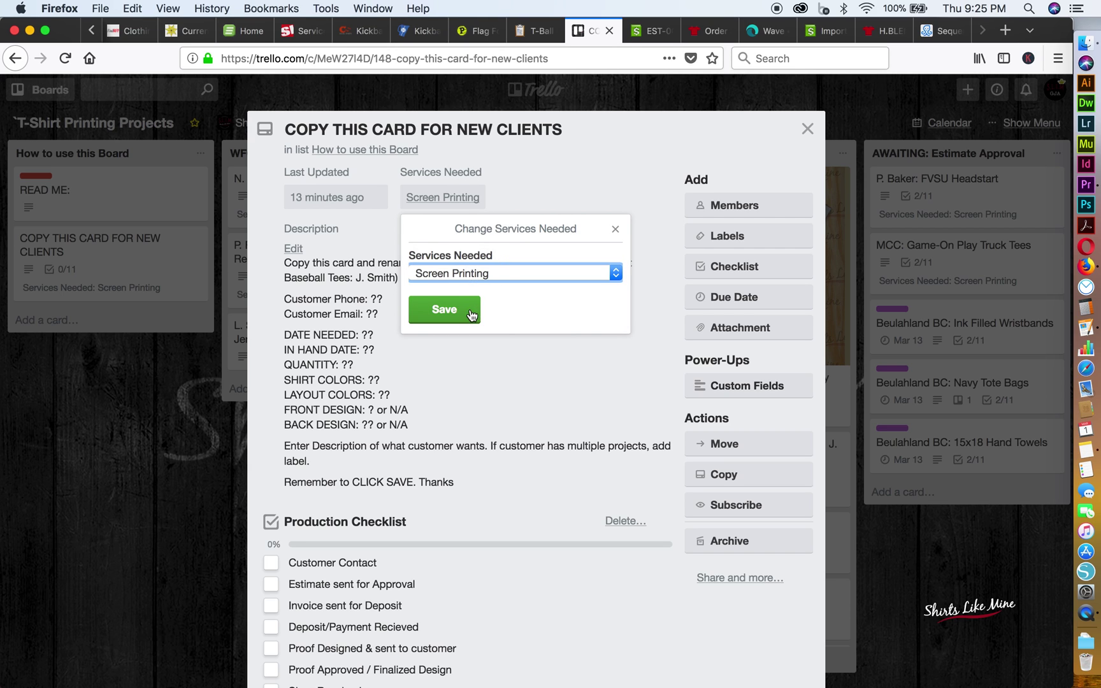
{"action": "left_click", "coordinate": [472, 315]}
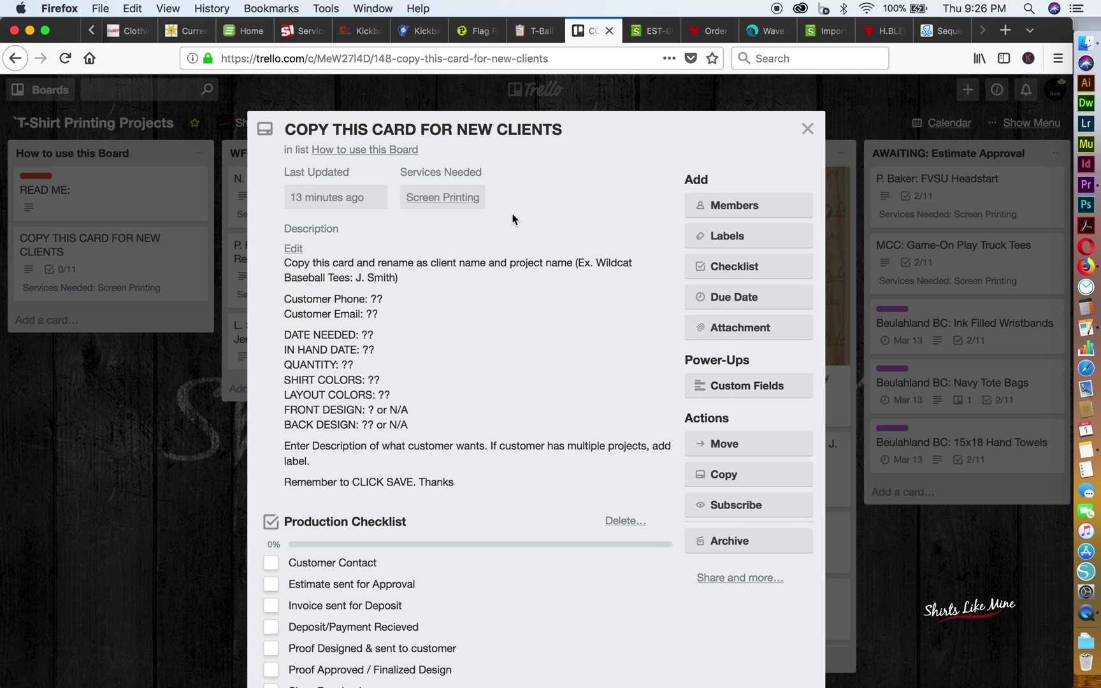
Glance at the customer-details notes, then scroll the template card back up to its title.
{"action": "scroll", "coordinate": [430, 506], "scroll_direction": "down", "scroll_amount": 5}
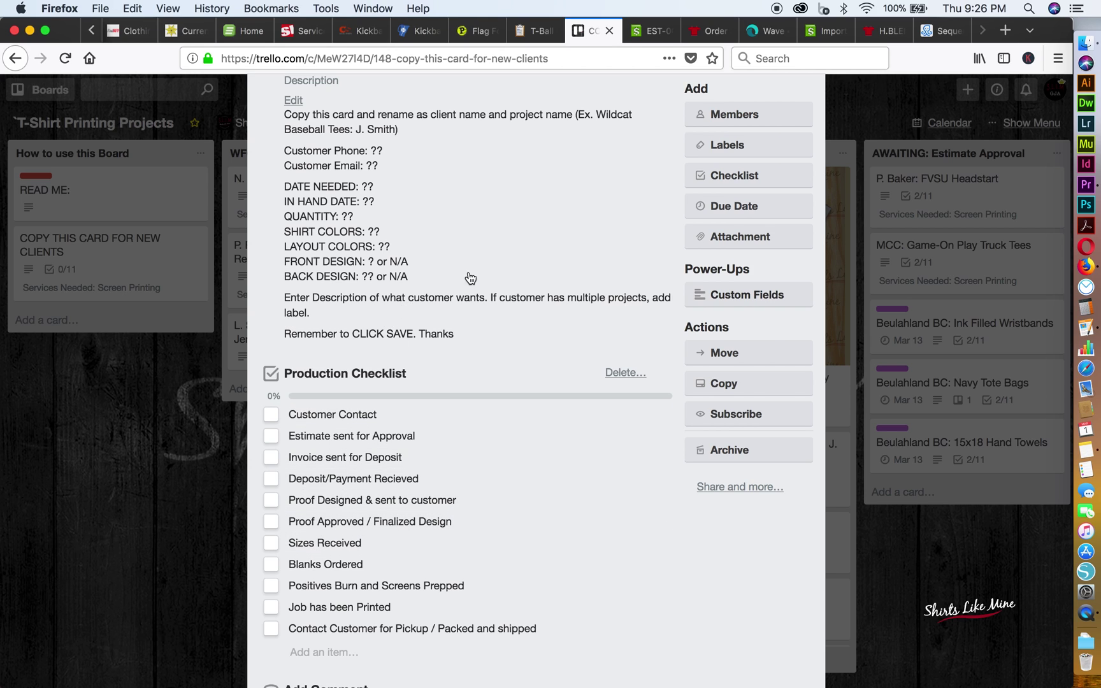
{"action": "left_click", "coordinate": [1086, 451]}
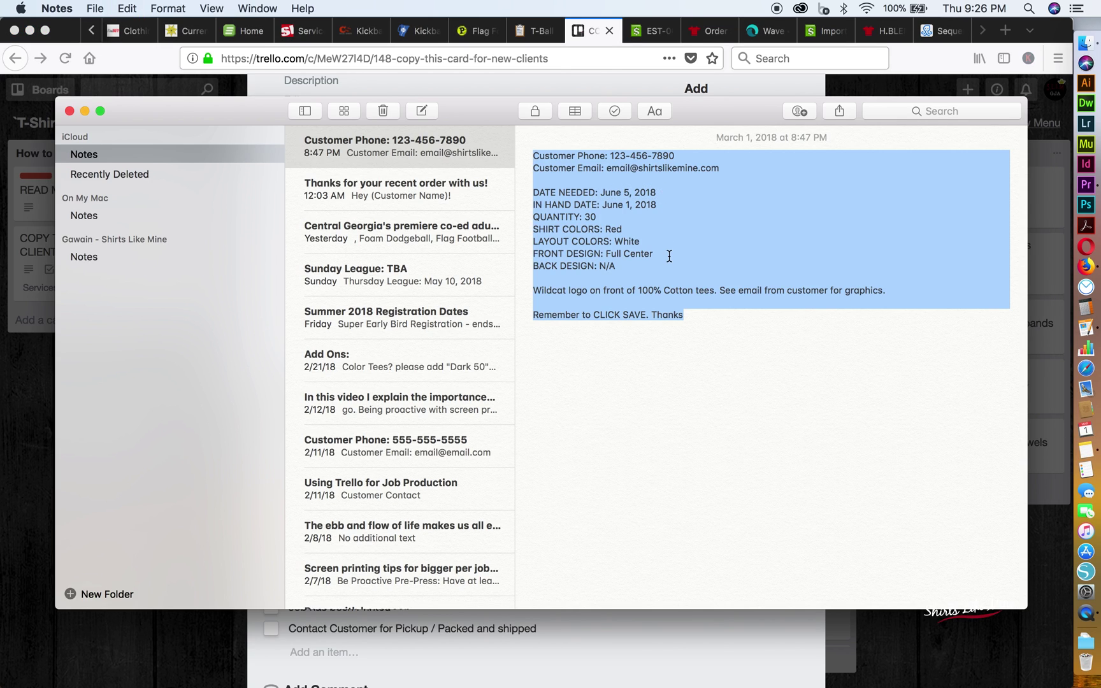
{"action": "left_click", "coordinate": [28, 414]}
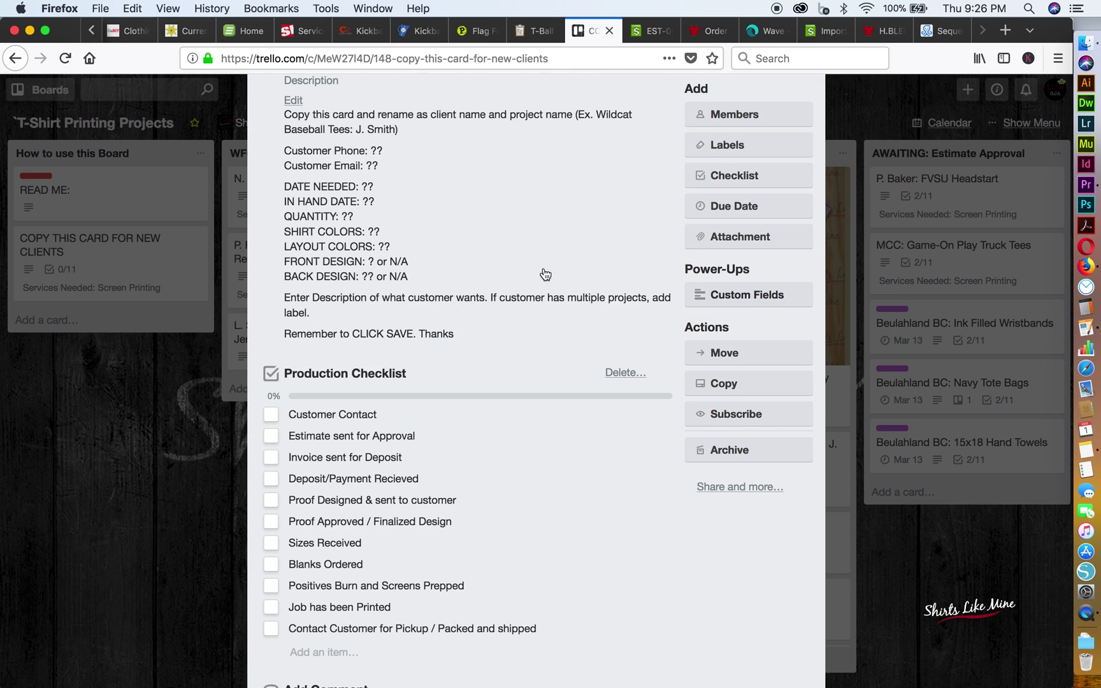
{"action": "scroll", "coordinate": [347, 225], "scroll_direction": "up", "scroll_amount": 3}
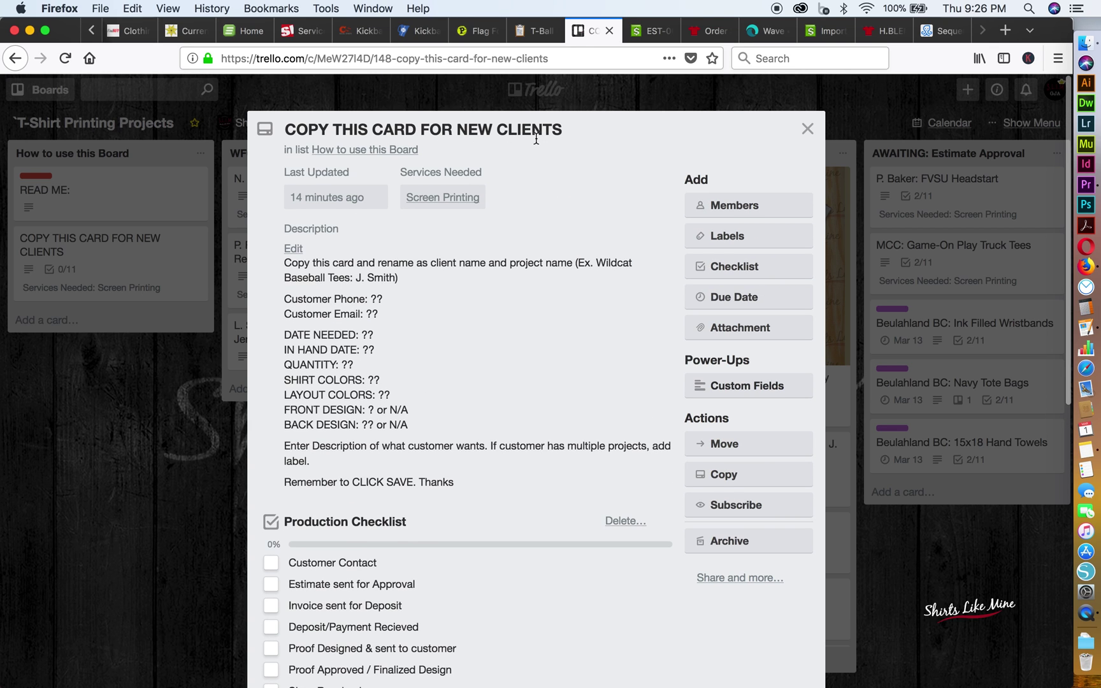
Copy the template card, titled Wildcat Baseball Tees with the example client name from its description.
{"action": "left_click", "coordinate": [735, 474]}
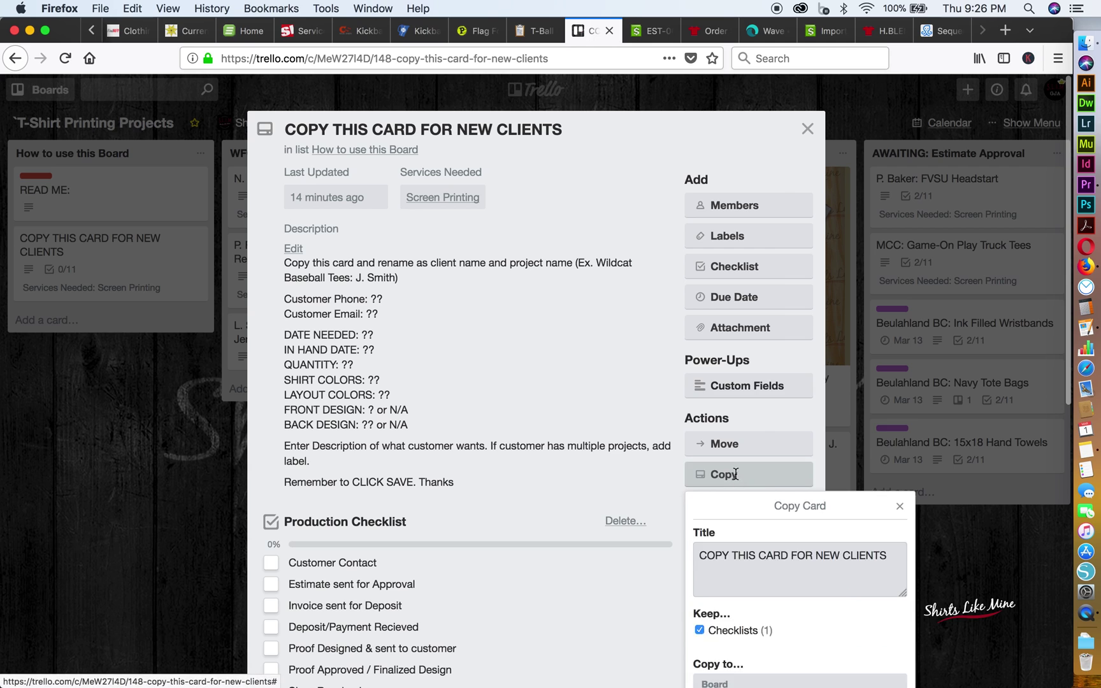
{"action": "double_click", "coordinate": [765, 440]}
{"action": "triple_click", "coordinate": [765, 439]}
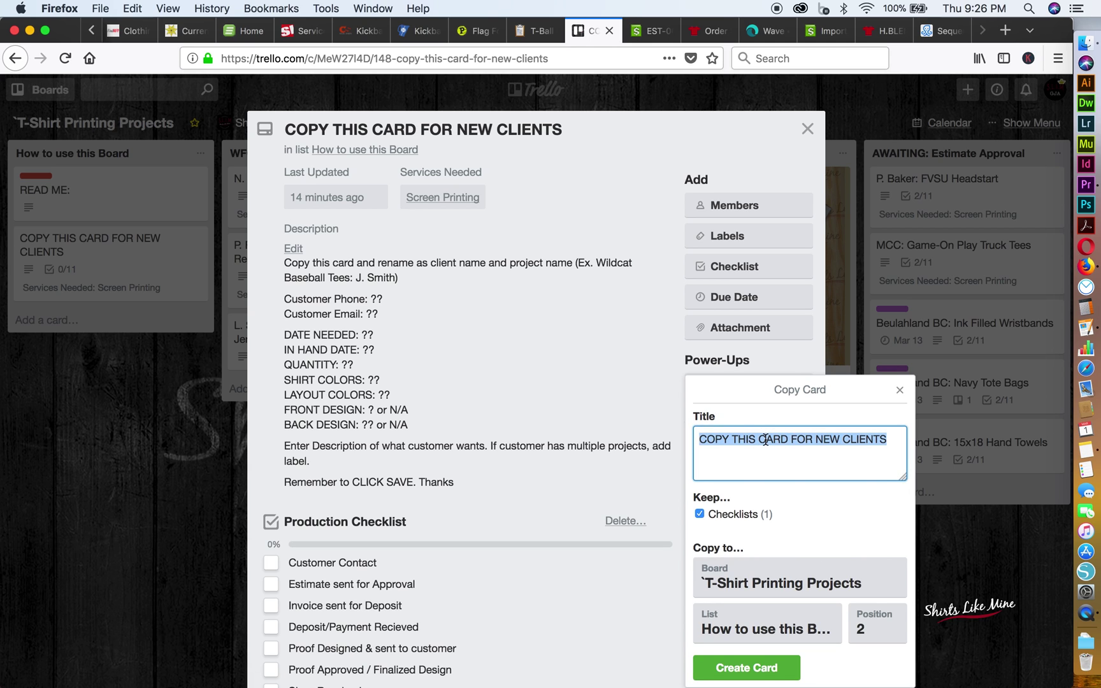
{"action": "left_click", "coordinate": [603, 263]}
{"action": "key", "text": "super+a"}
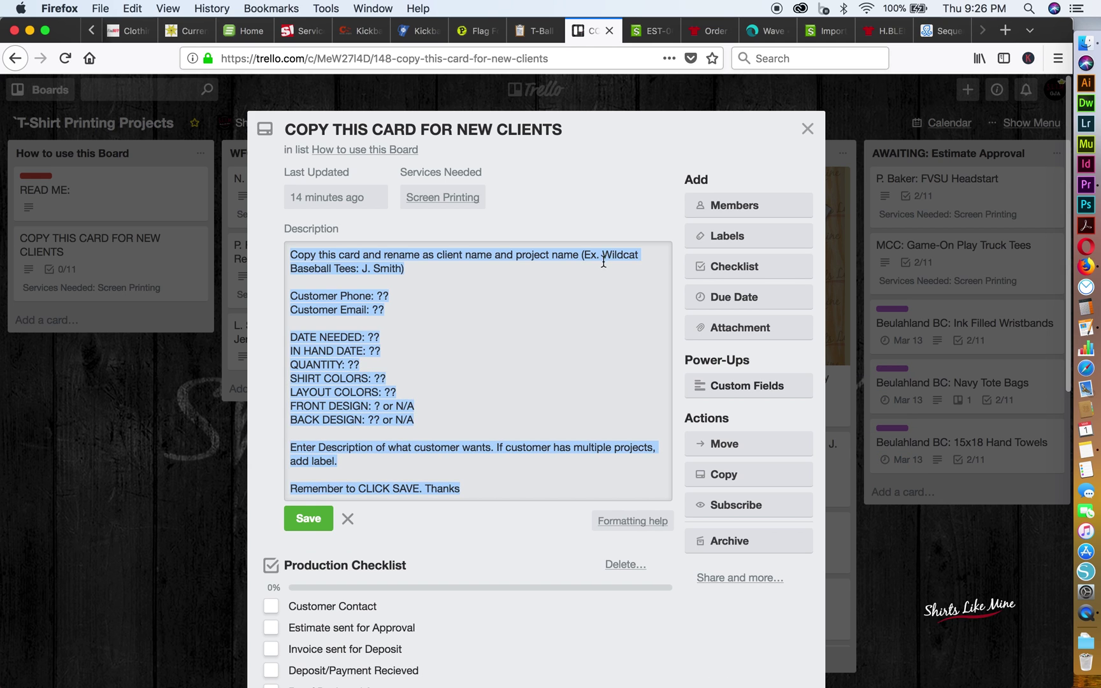
{"action": "left_click_drag", "start_coordinate": [603, 259], "coordinate": [403, 265]}
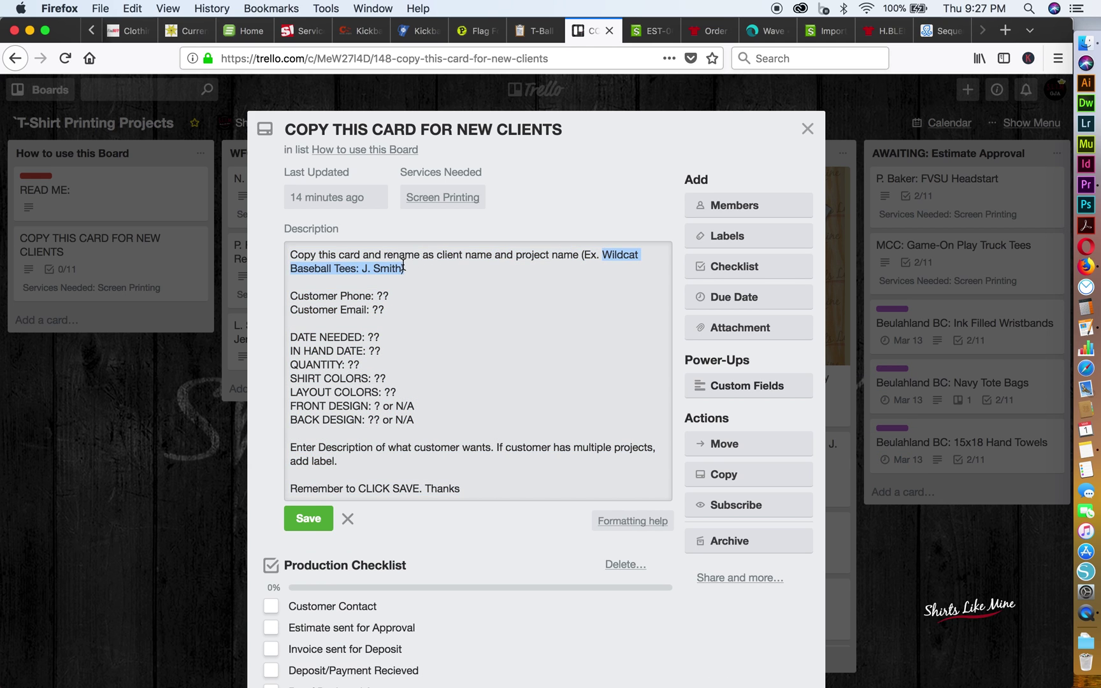
{"action": "left_click", "coordinate": [728, 474]}
{"action": "left_click", "coordinate": [733, 470]}
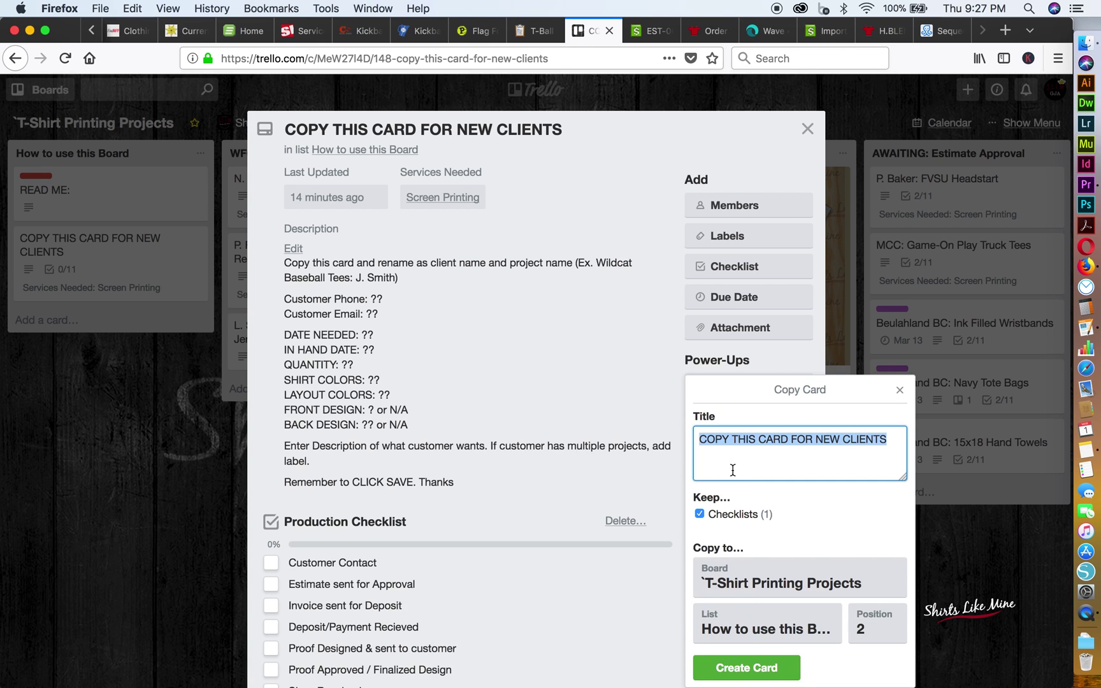
{"action": "key", "text": "super+v"}
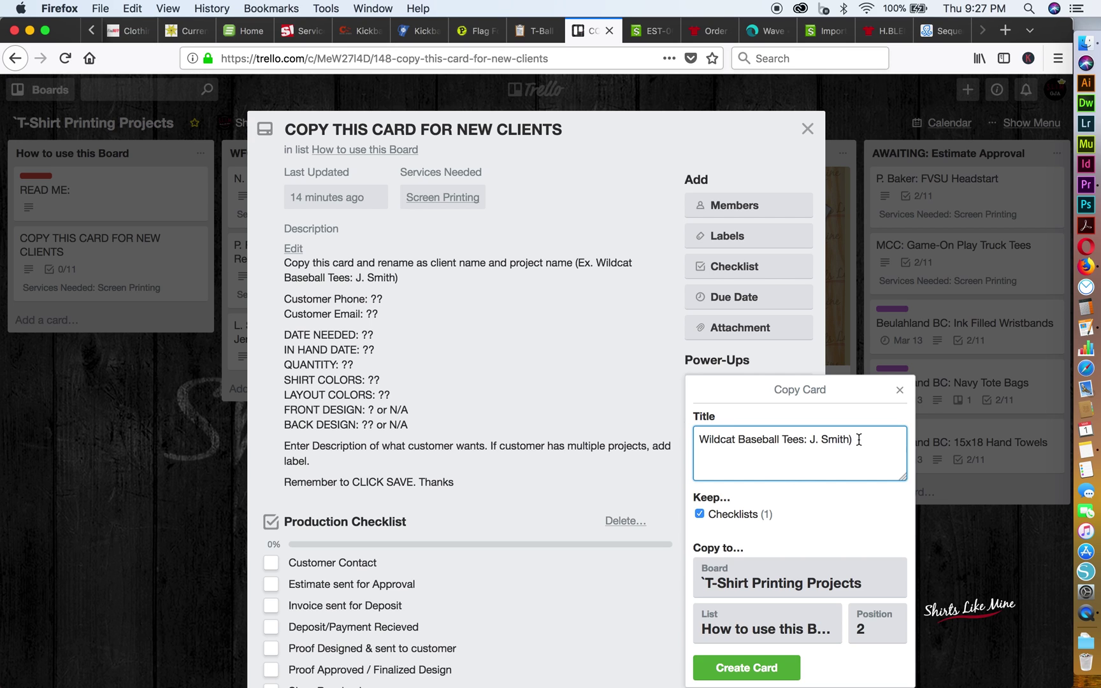
{"action": "key", "text": "BackSpace"}
{"action": "left_click", "coordinate": [729, 666]}
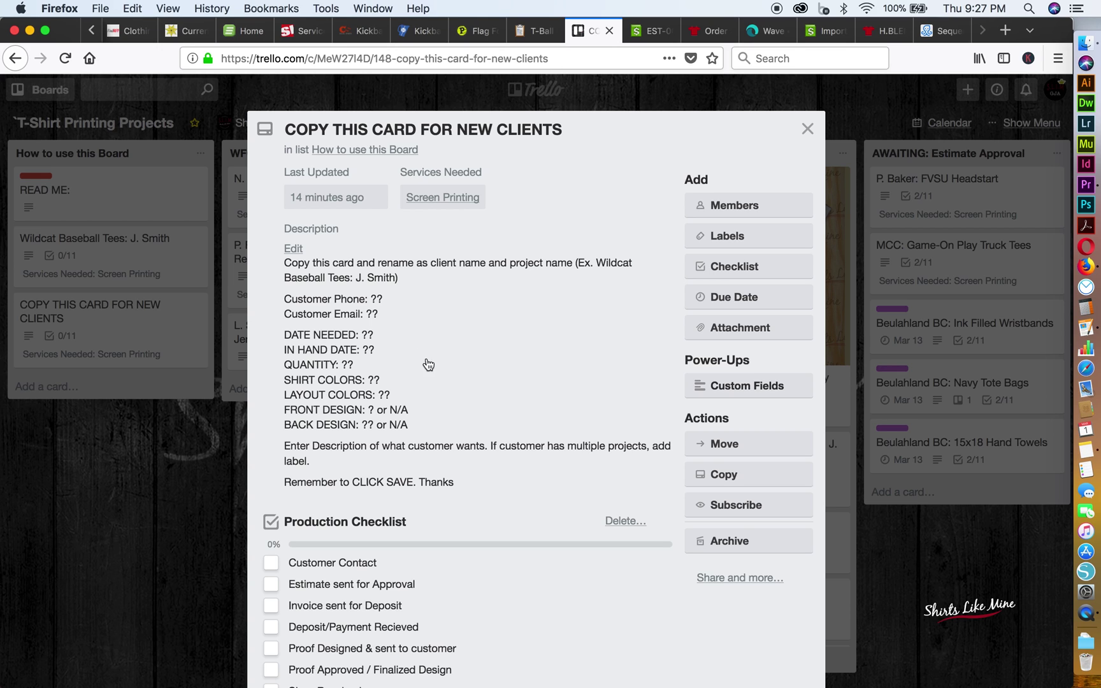
Open the new Wildcat Baseball Tees card and copy the customer details from the notes.
{"action": "left_click", "coordinate": [165, 492]}
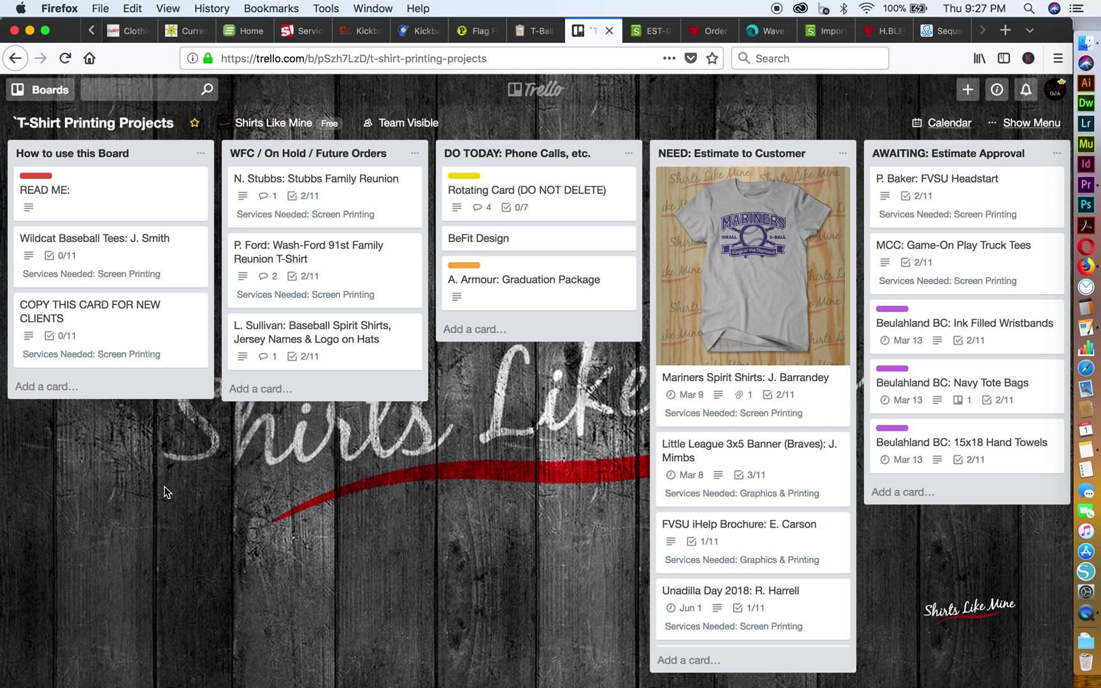
{"action": "left_click", "coordinate": [117, 257]}
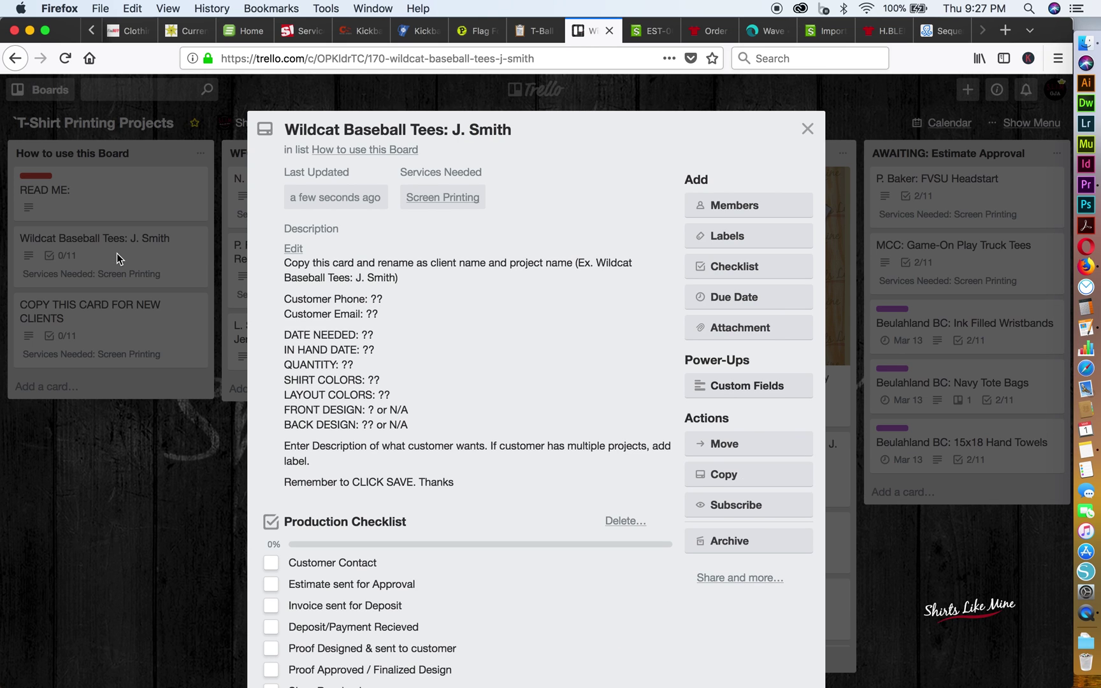
{"action": "left_click", "coordinate": [1082, 453]}
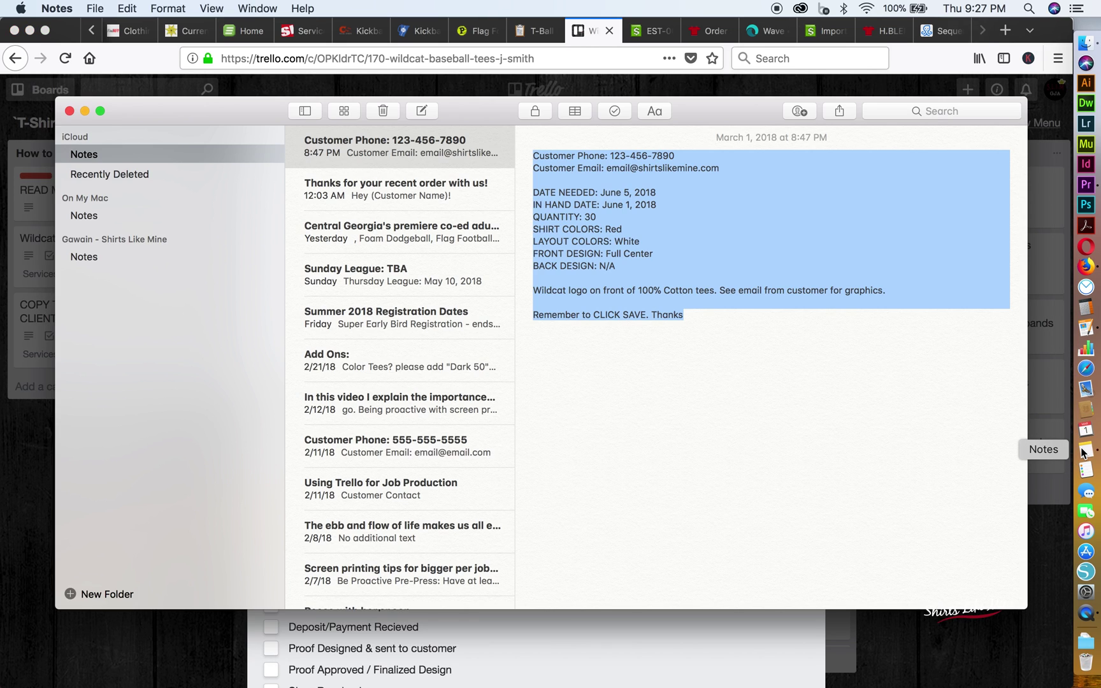
{"action": "left_click", "coordinate": [109, 646]}
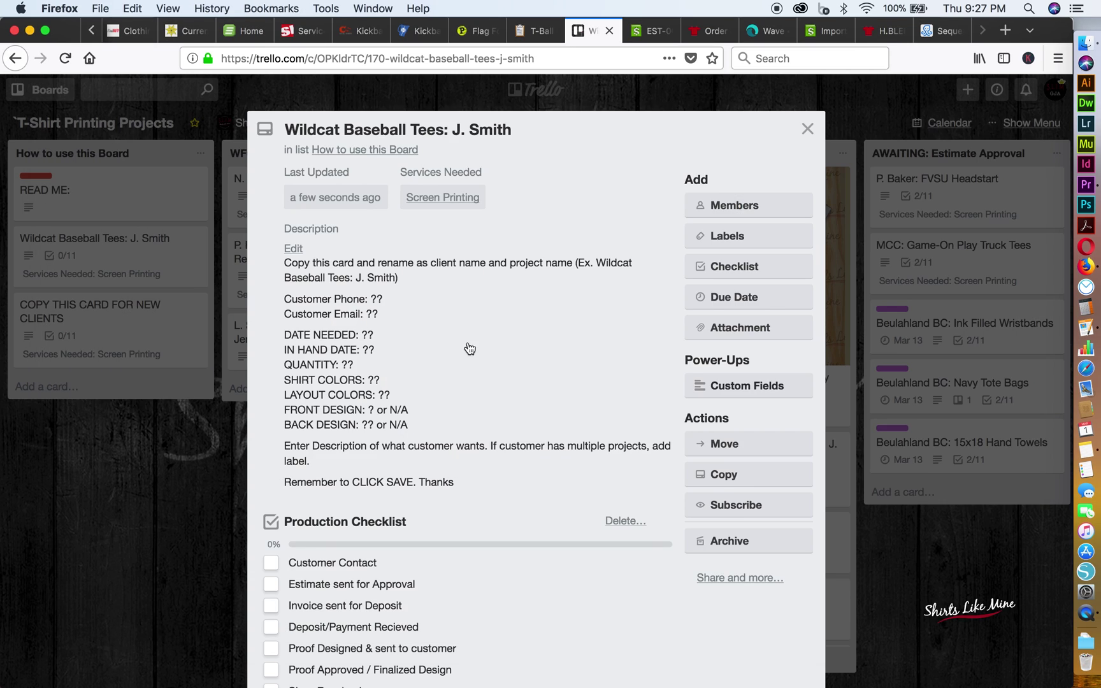
Replace the description with the customer details (30 Red tees, needed June 5, 2018) and save.
{"action": "left_click", "coordinate": [358, 373]}
{"action": "key", "text": "super+a"}
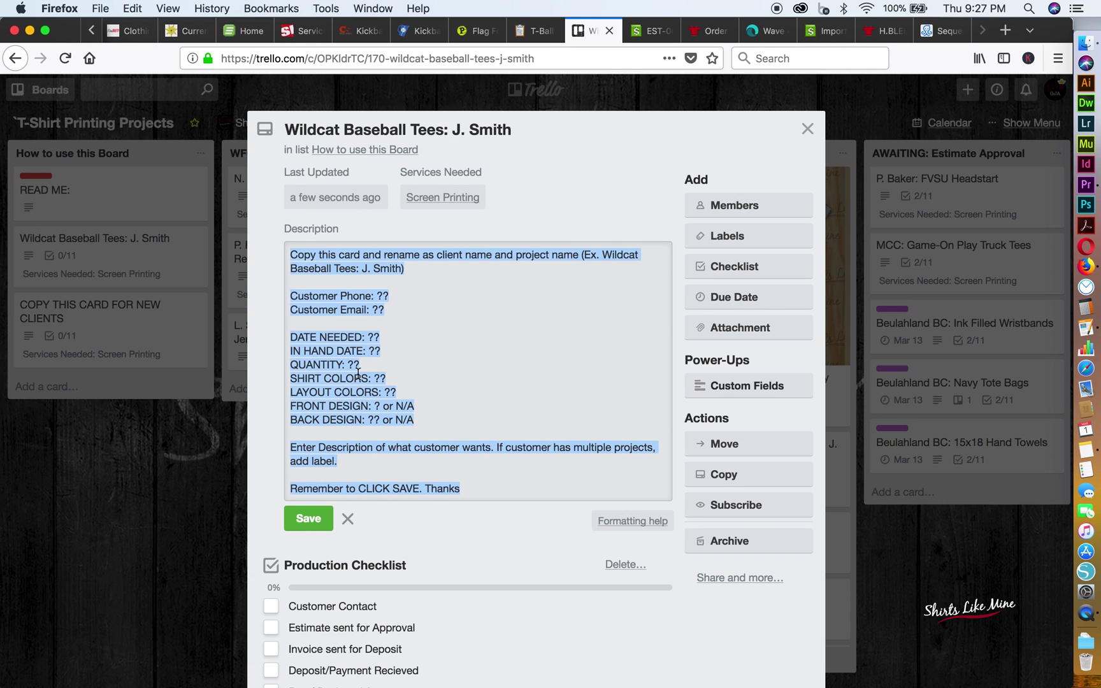
{"action": "key", "text": "super+v"}
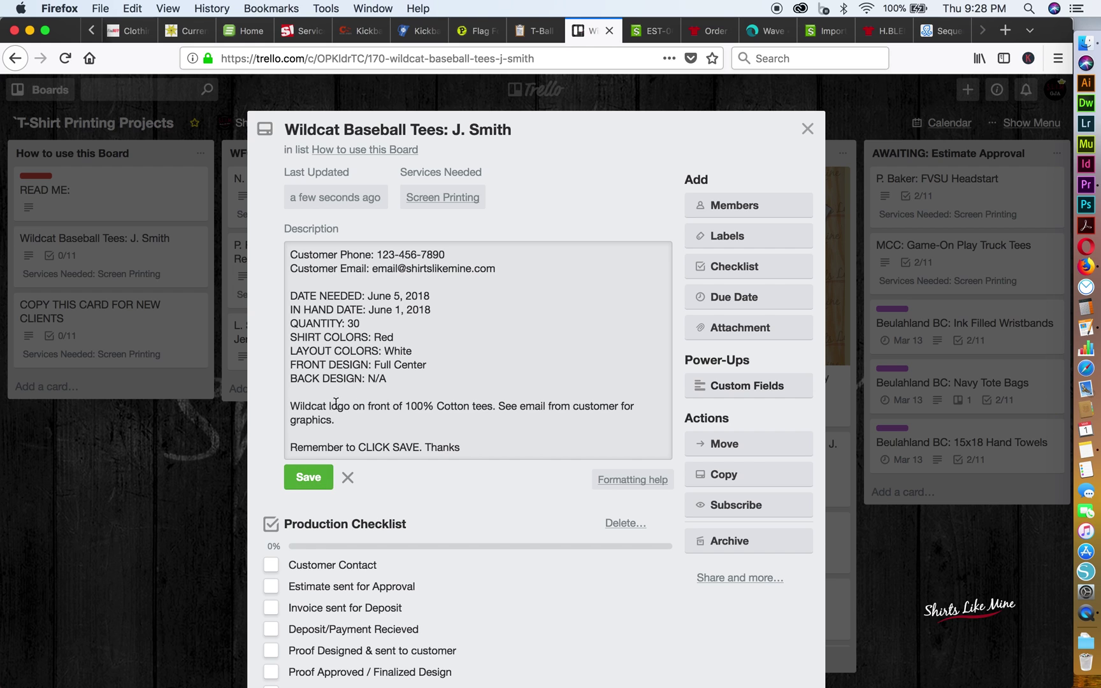
{"action": "left_click", "coordinate": [268, 404]}
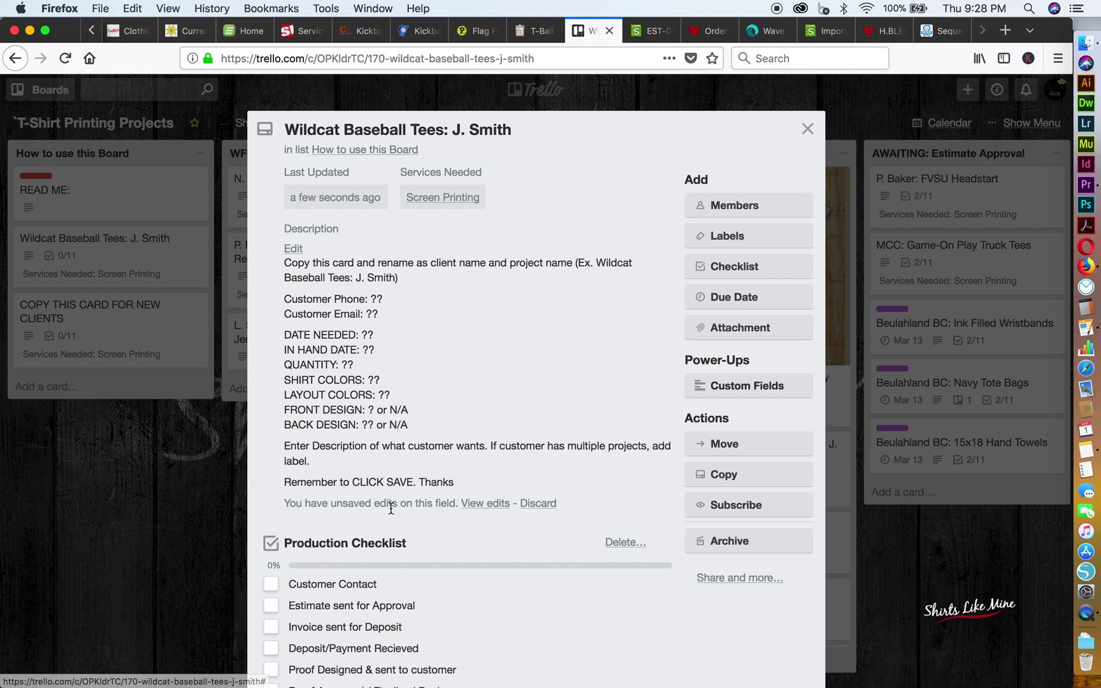
{"action": "left_click", "coordinate": [485, 504]}
{"action": "left_click", "coordinate": [317, 484]}
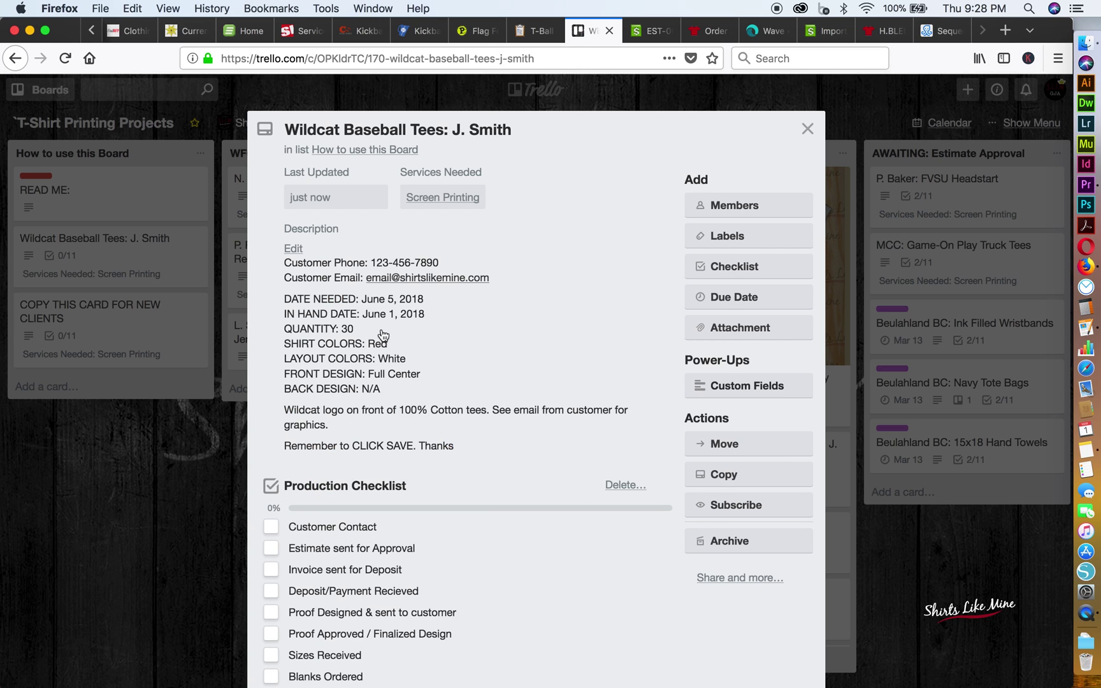
Tick Customer Contact and move the Wildcat card to the top of NEED: Estimate to Customer.
{"action": "left_click", "coordinate": [270, 527]}
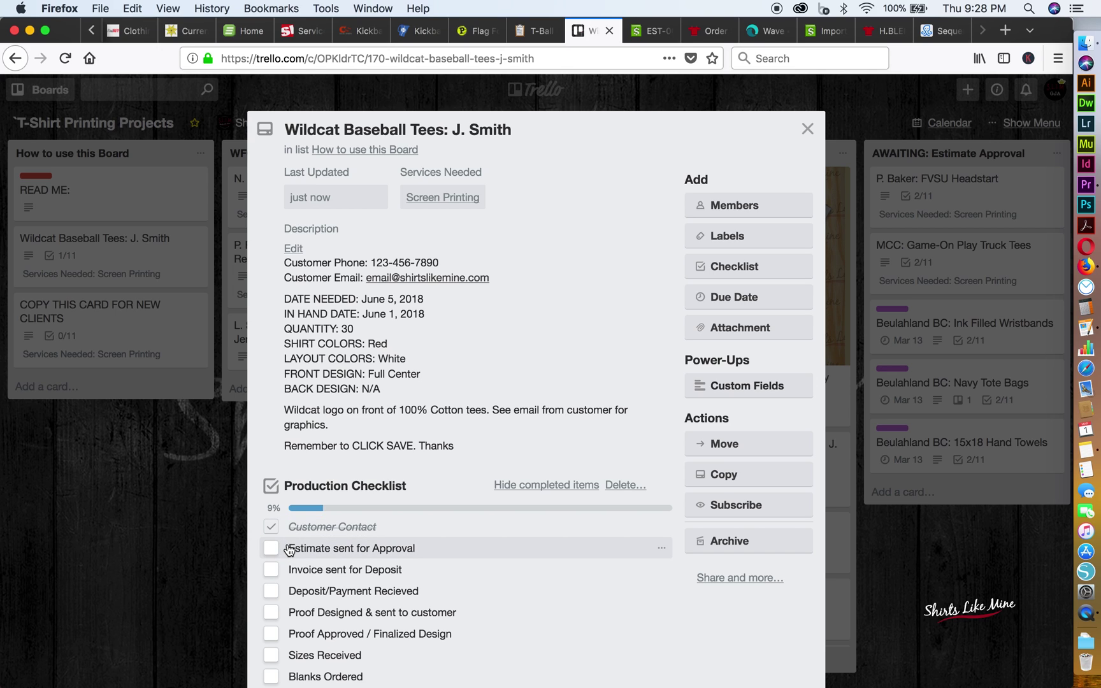
{"action": "left_click", "coordinate": [205, 539]}
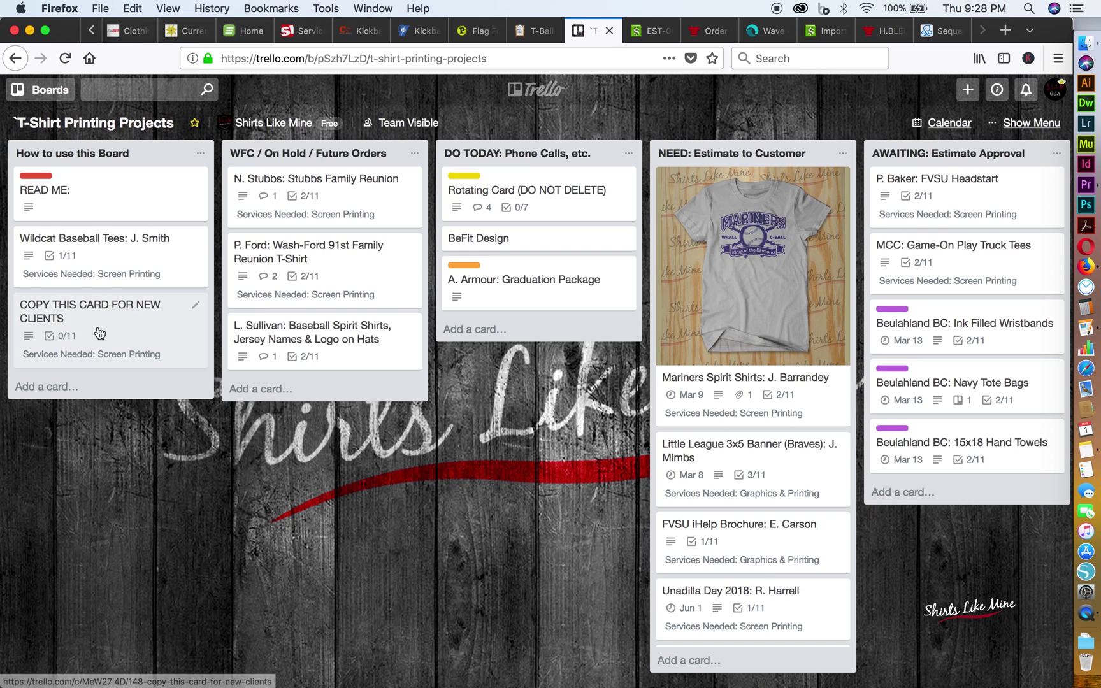
{"action": "left_click_drag", "start_coordinate": [99, 333], "coordinate": [746, 194]}
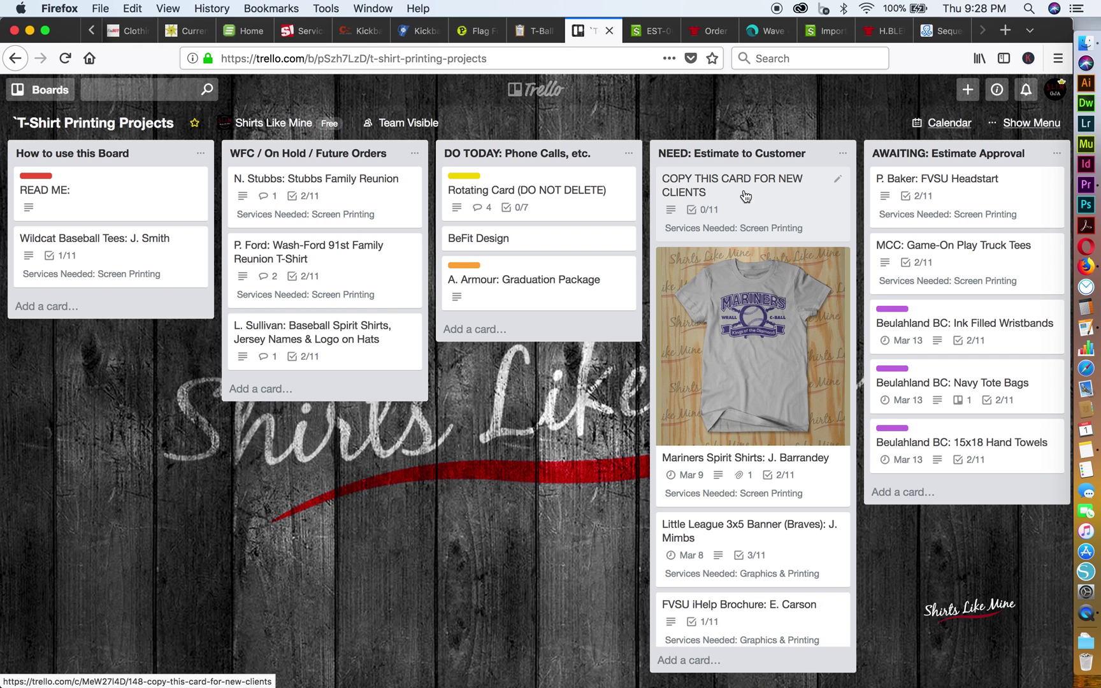
{"action": "scroll", "coordinate": [748, 200], "scroll_direction": "right", "scroll_amount": 5}
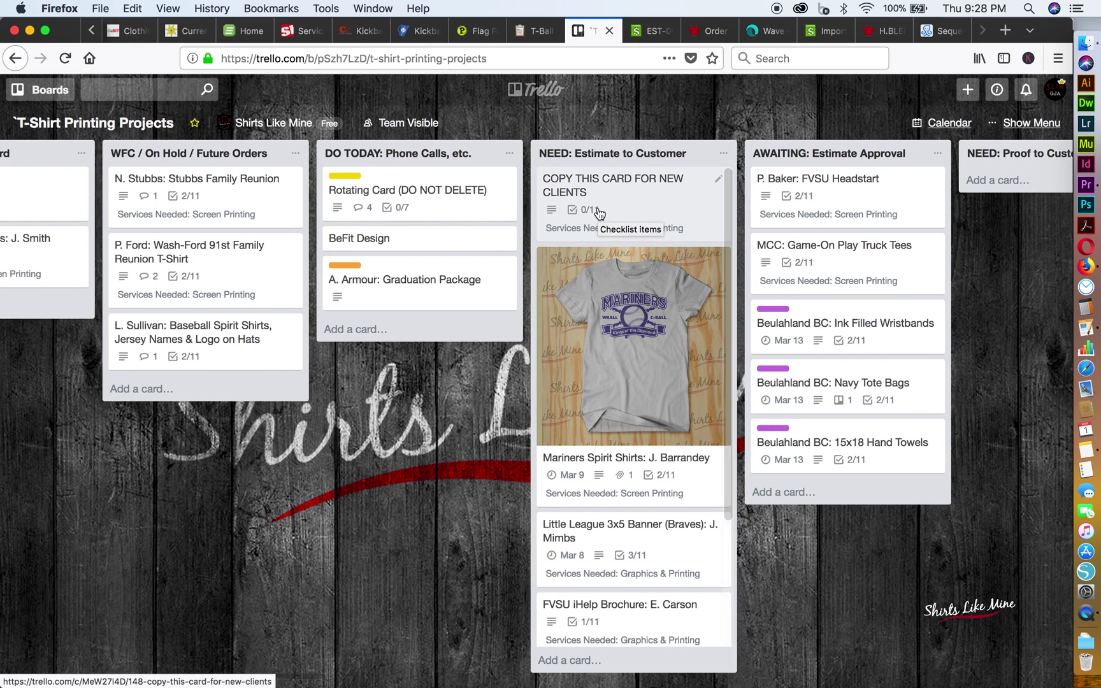
{"action": "left_click", "coordinate": [641, 198]}
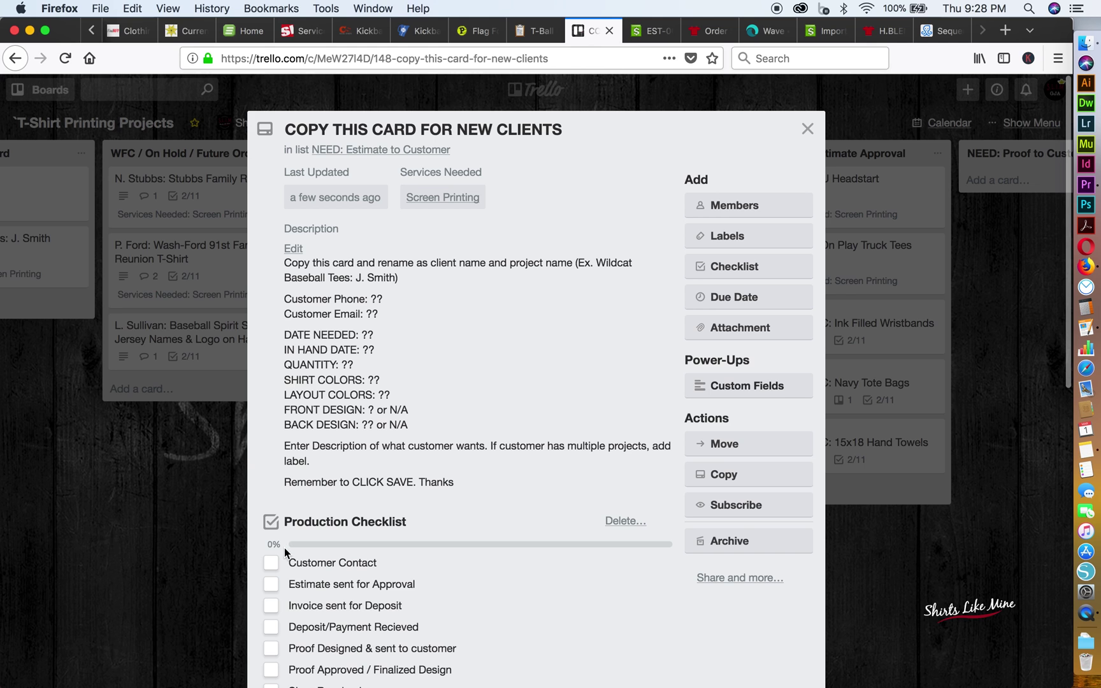
{"action": "left_click", "coordinate": [199, 517]}
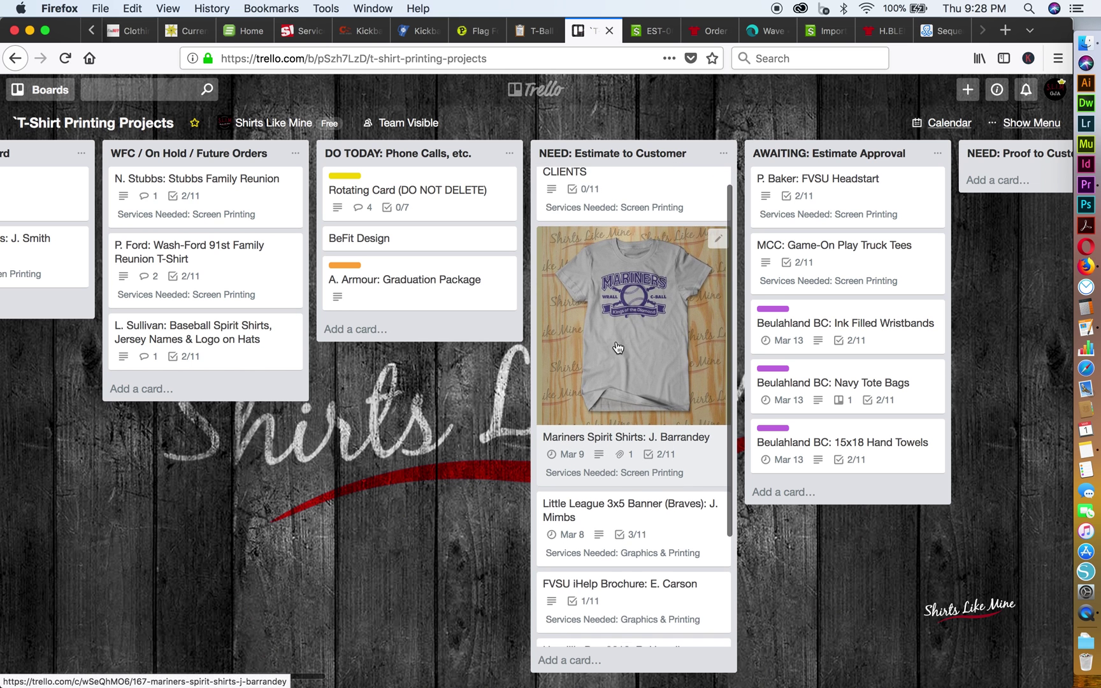
{"action": "scroll", "coordinate": [616, 347], "scroll_direction": "up", "scroll_amount": 1}
{"action": "scroll", "coordinate": [616, 347], "scroll_direction": "left", "scroll_amount": 4}
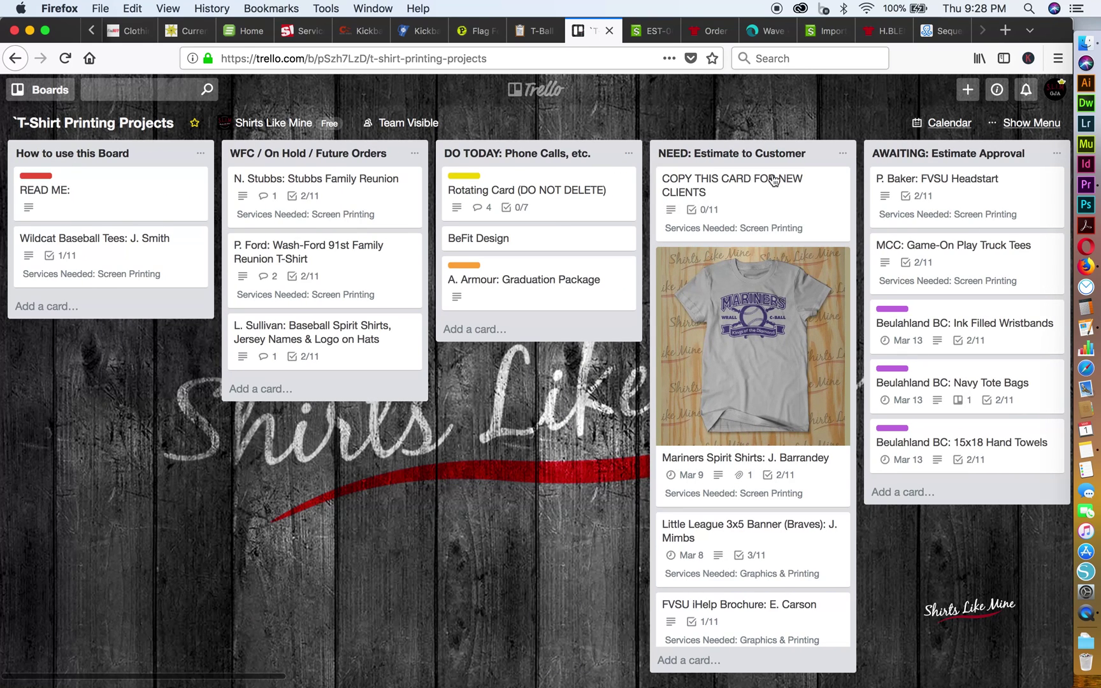
{"action": "left_click_drag", "start_coordinate": [764, 179], "coordinate": [118, 318]}
{"action": "left_click_drag", "start_coordinate": [79, 239], "coordinate": [732, 185]}
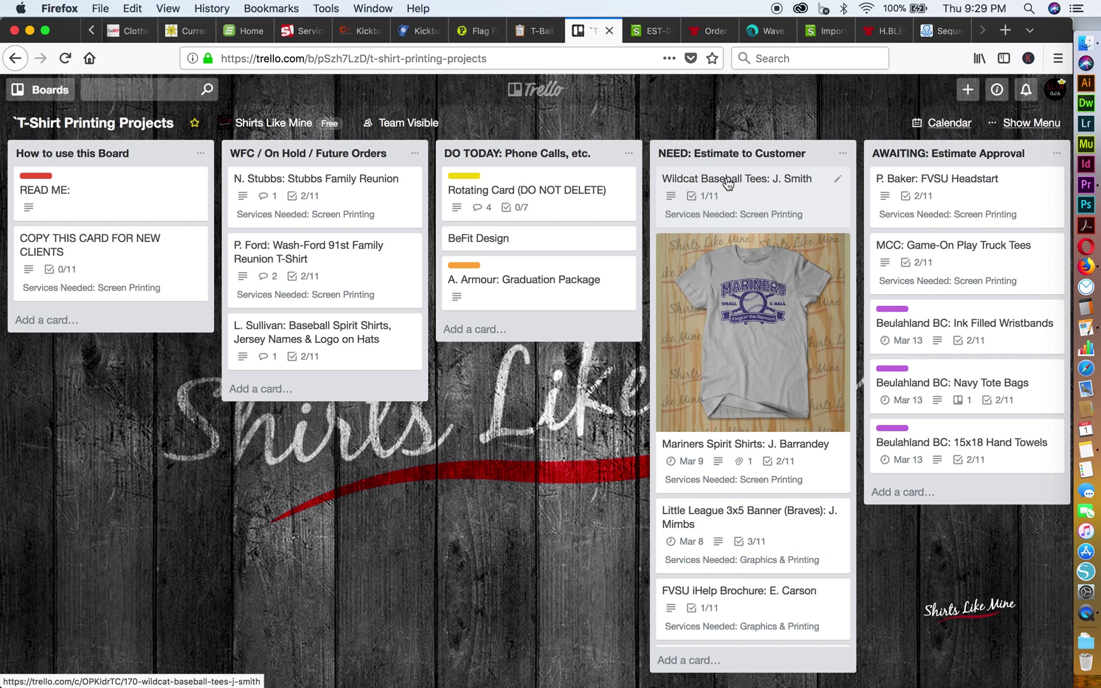
Tick Estimate sent for Approval and move the Wildcat card to AWAITING: Estimate Approval.
{"action": "left_click", "coordinate": [729, 184]}
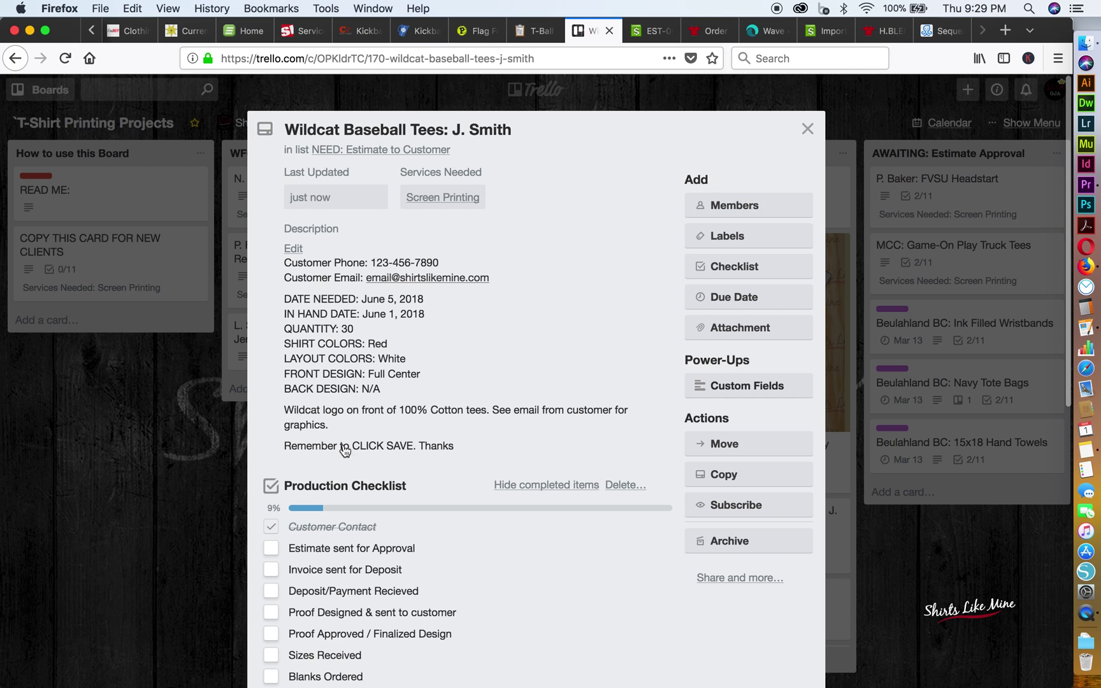
{"action": "left_click", "coordinate": [272, 548]}
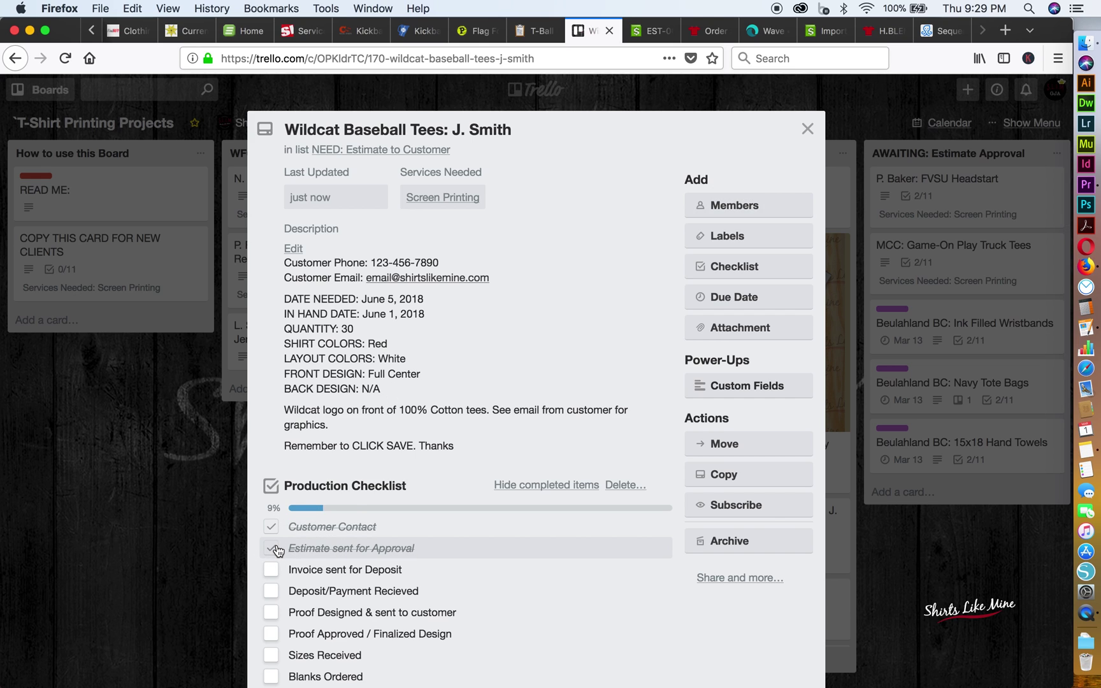
{"action": "left_click", "coordinate": [742, 446]}
{"action": "left_click", "coordinate": [791, 564]}
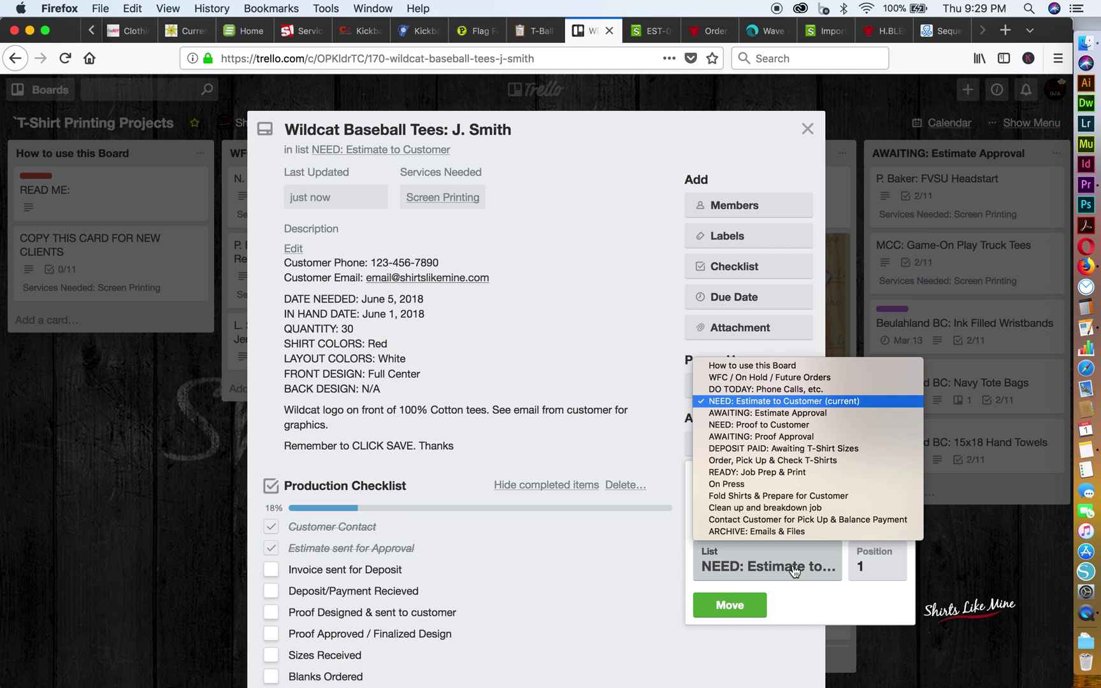
{"action": "left_click", "coordinate": [777, 413]}
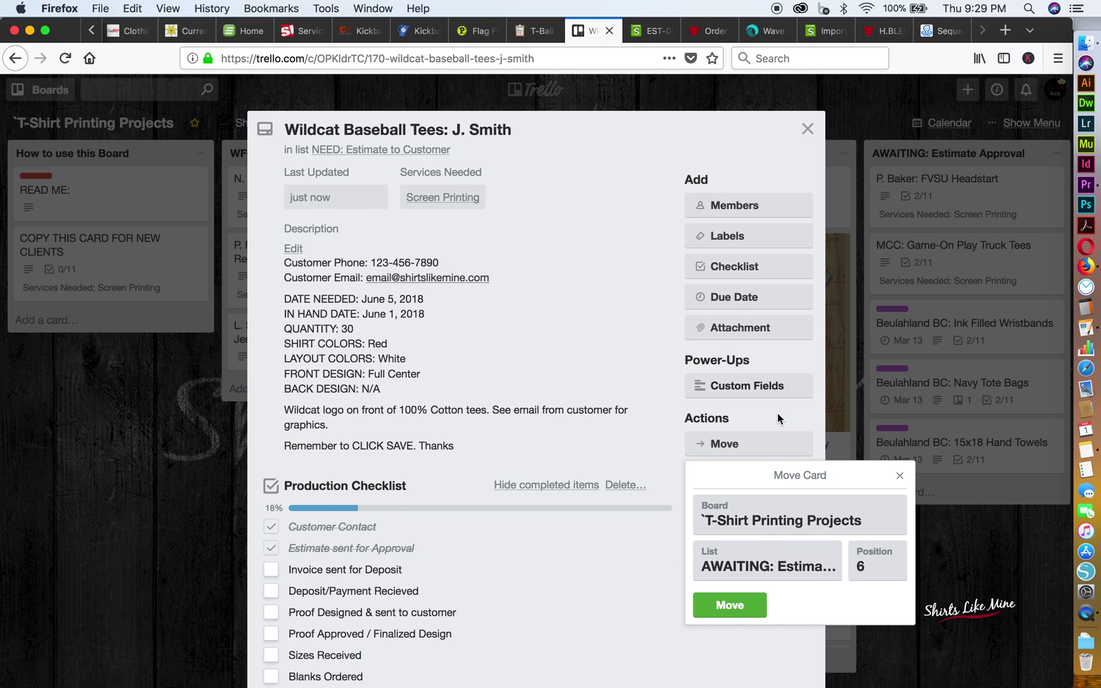
{"action": "left_click", "coordinate": [716, 613]}
{"action": "left_click", "coordinate": [904, 623]}
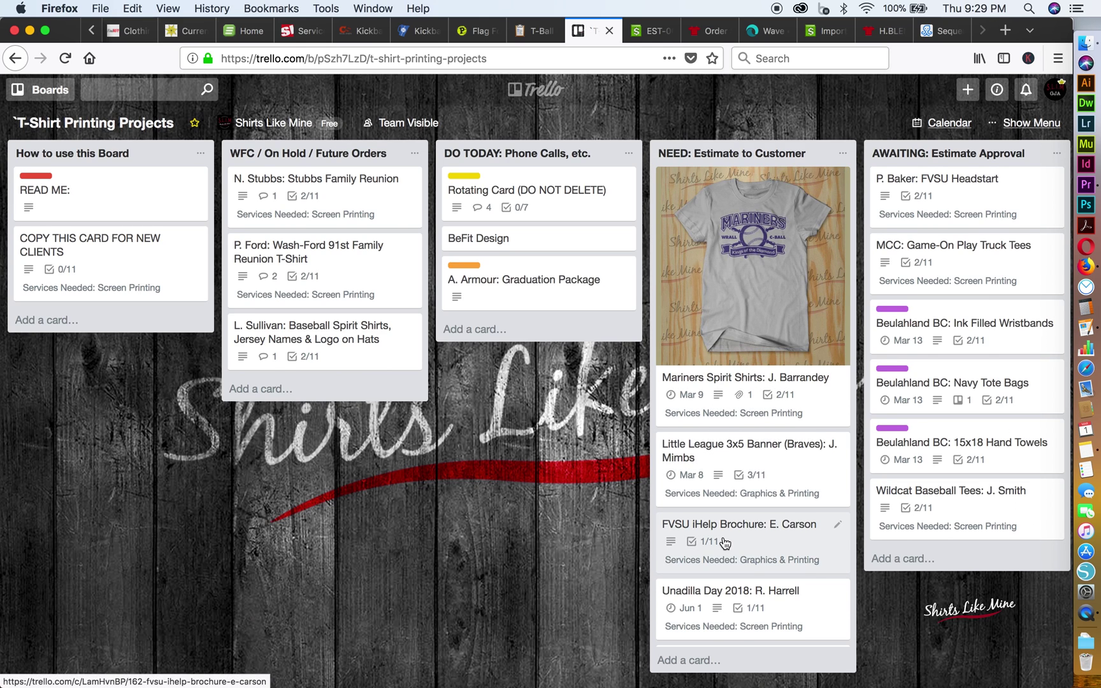
Drag the Wildcat card to the top of AWAITING: Estimate Approval.
{"action": "scroll", "coordinate": [724, 542], "scroll_direction": "down", "scroll_amount": 1}
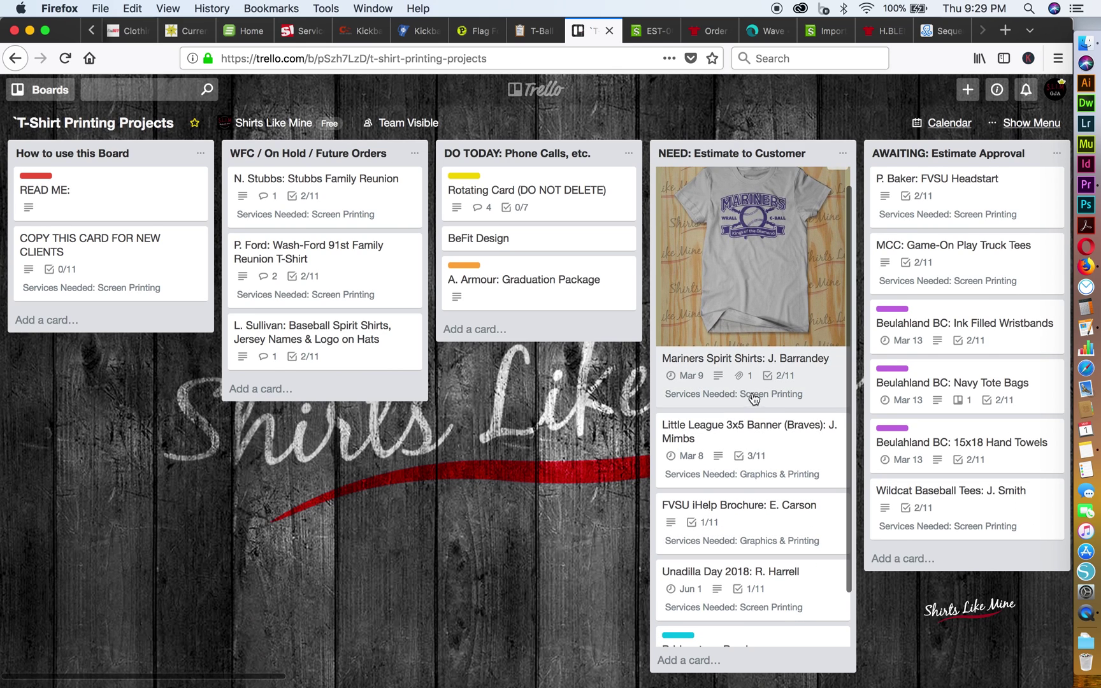
{"action": "scroll", "coordinate": [764, 405], "scroll_direction": "right", "scroll_amount": 5}
{"action": "scroll", "coordinate": [759, 446], "scroll_direction": "right", "scroll_amount": 1}
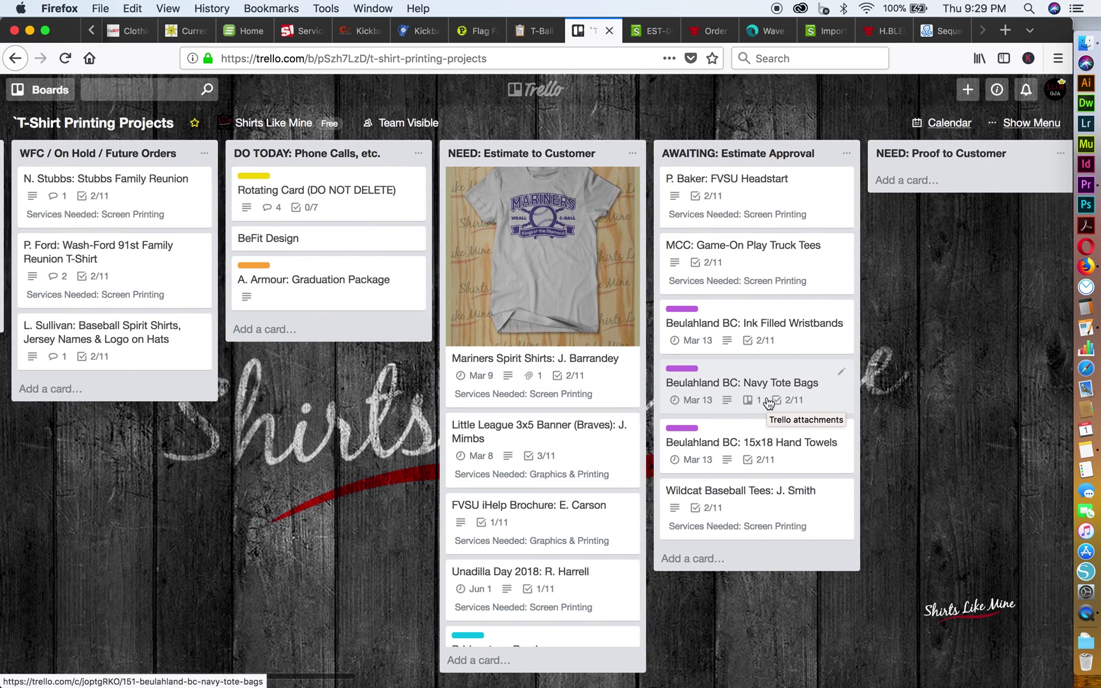
{"action": "left_click_drag", "start_coordinate": [738, 513], "coordinate": [738, 215]}
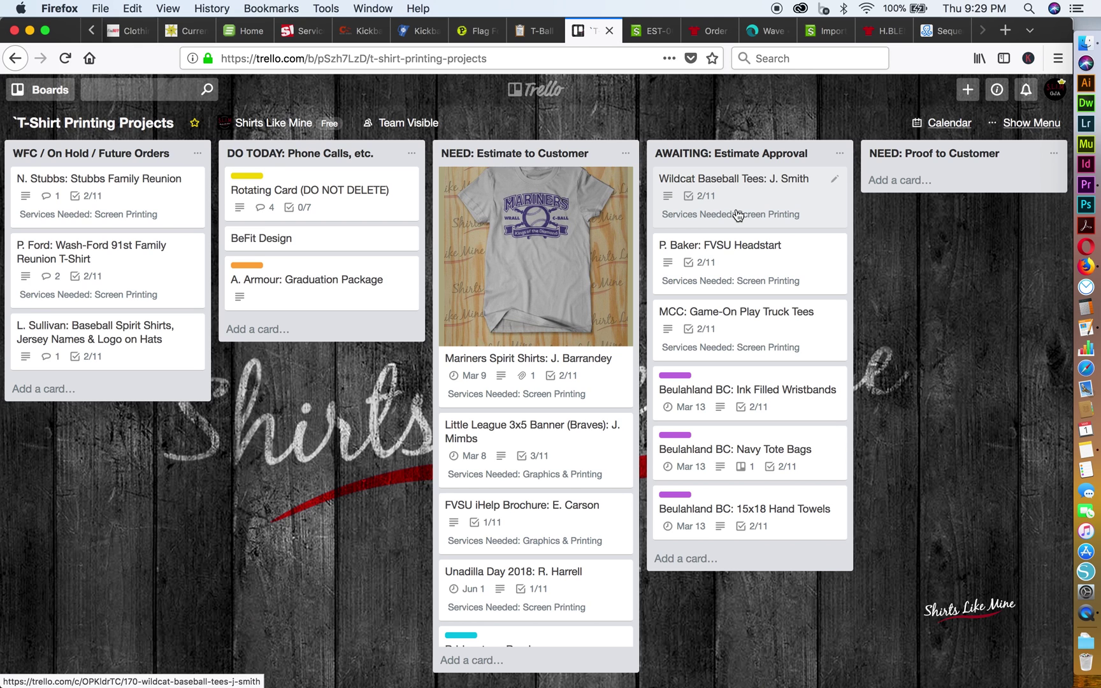
Move the Wildcat card into NEED: Proof to Customer.
{"action": "scroll", "coordinate": [738, 214], "scroll_direction": "right", "scroll_amount": 5}
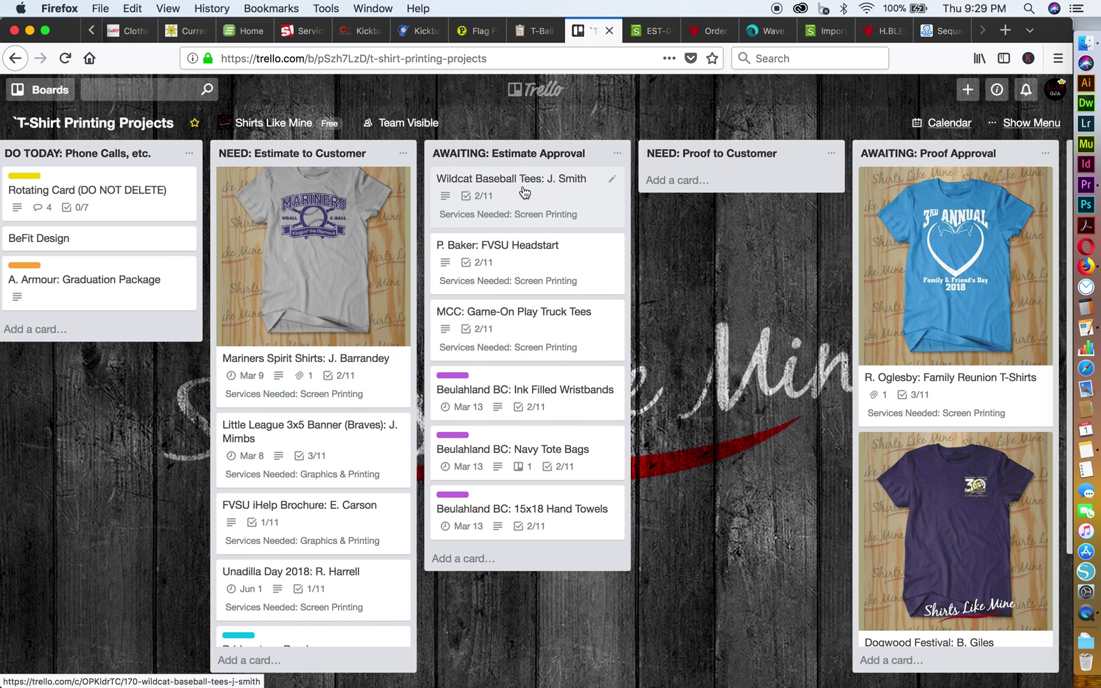
{"action": "scroll", "coordinate": [524, 191], "scroll_direction": "right", "scroll_amount": 4}
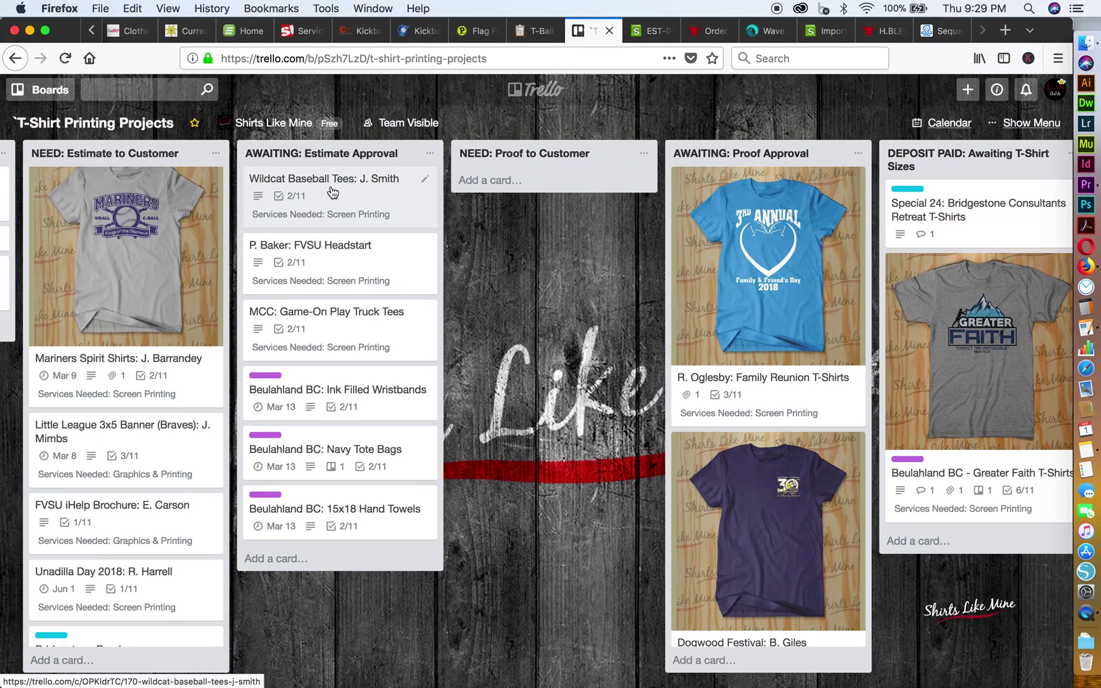
{"action": "left_click_drag", "start_coordinate": [332, 190], "coordinate": [561, 168]}
Move both proof items above Invoice sent for Deposit and tick Proof Designed & sent to customer.
{"action": "left_click", "coordinate": [561, 171]}
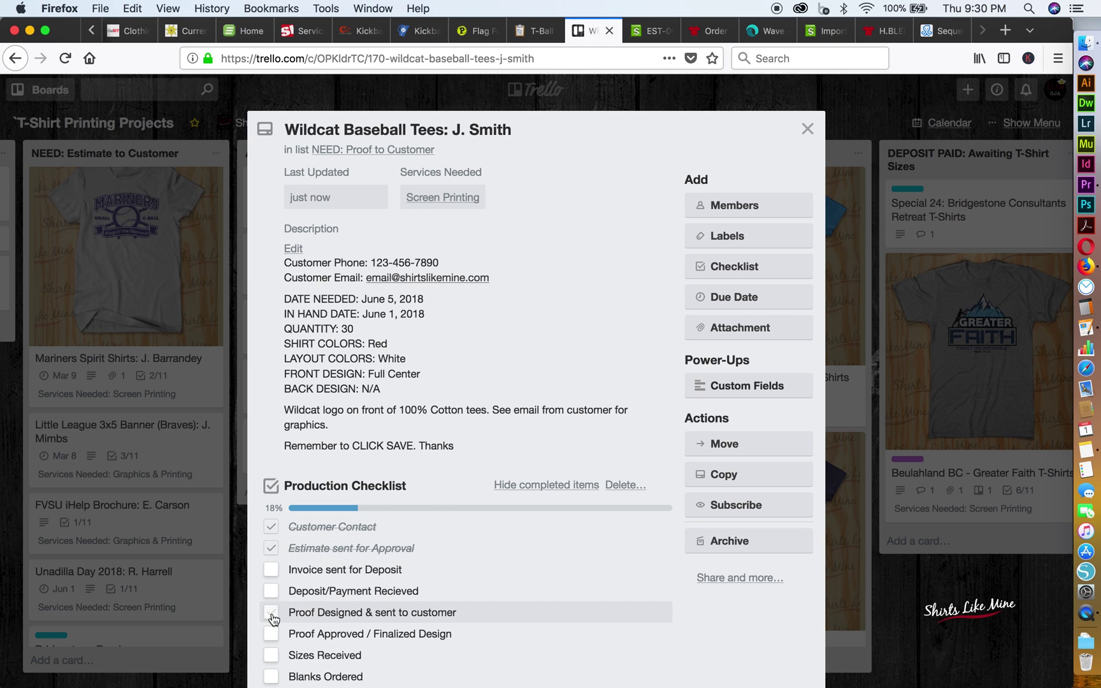
{"action": "left_click_drag", "start_coordinate": [303, 614], "coordinate": [303, 581]}
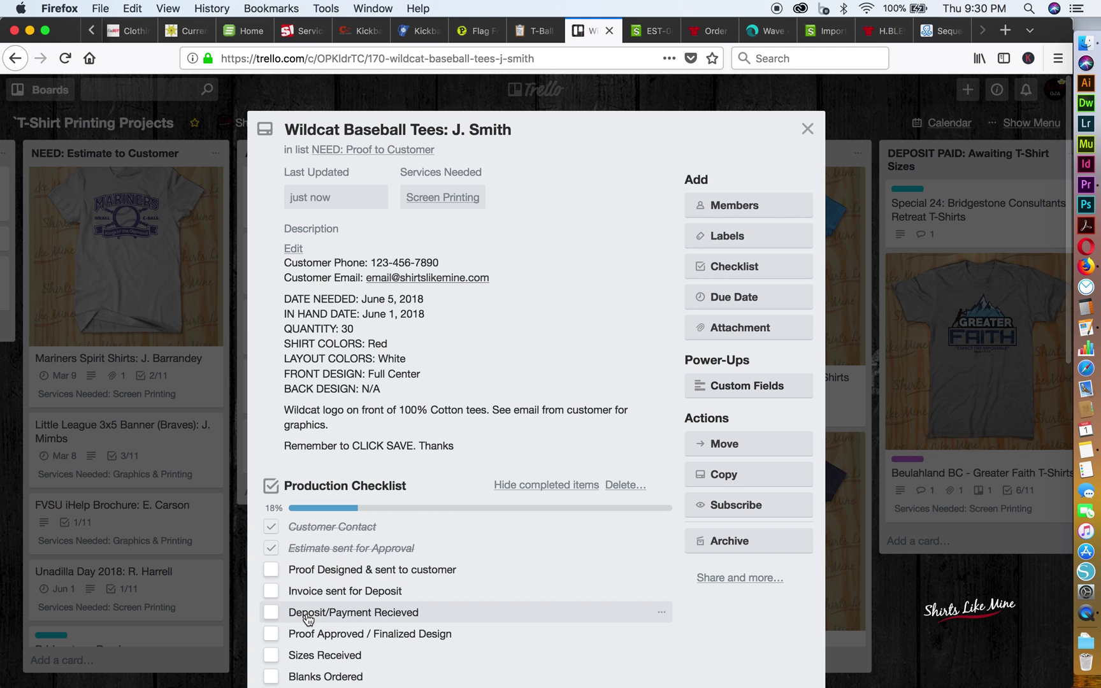
{"action": "left_click_drag", "start_coordinate": [308, 633], "coordinate": [311, 592]}
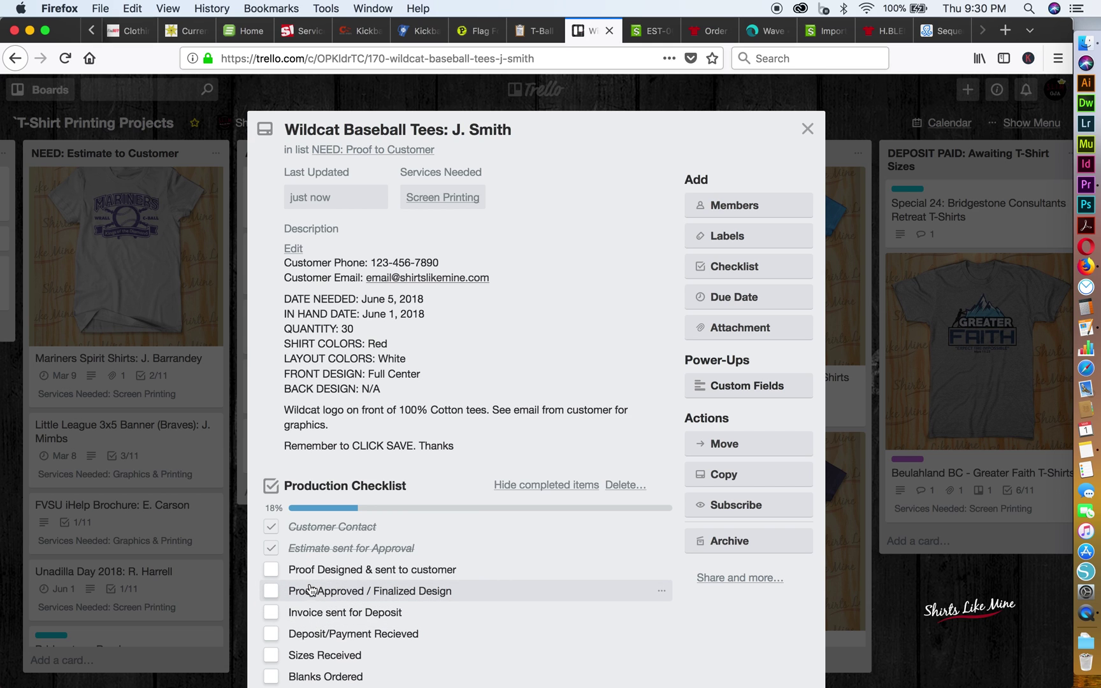
{"action": "left_click", "coordinate": [271, 570]}
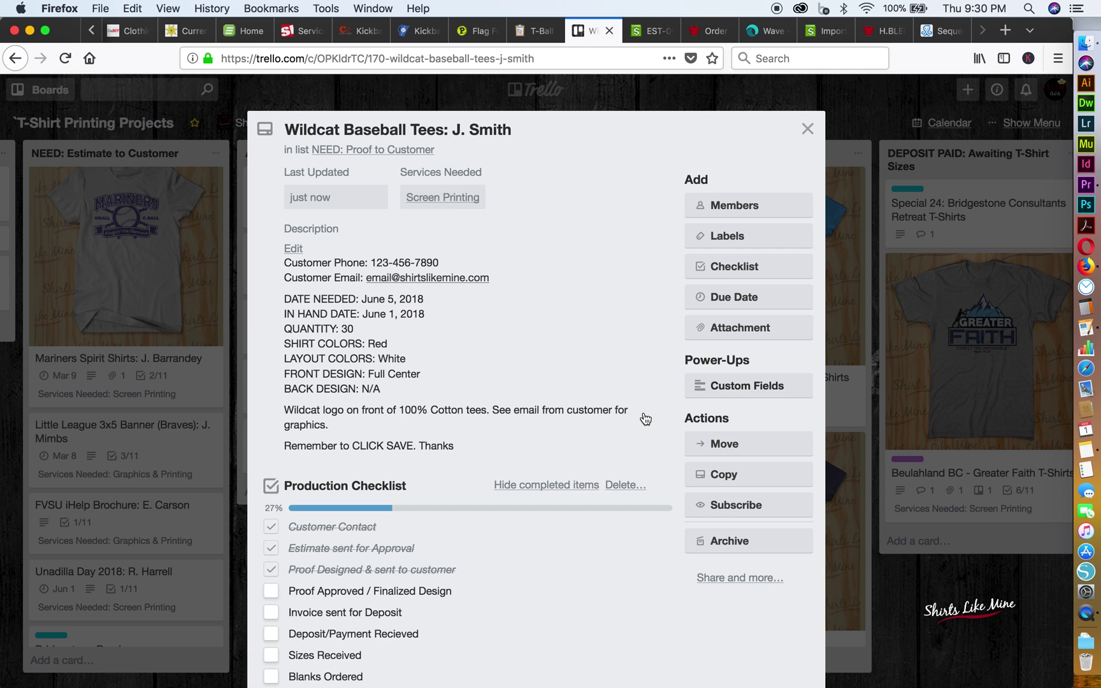
Attach Wildcat-spirit-shirt.jpg from the Desktop as the card's cover image.
{"action": "left_click", "coordinate": [731, 330]}
{"action": "left_click", "coordinate": [714, 392]}
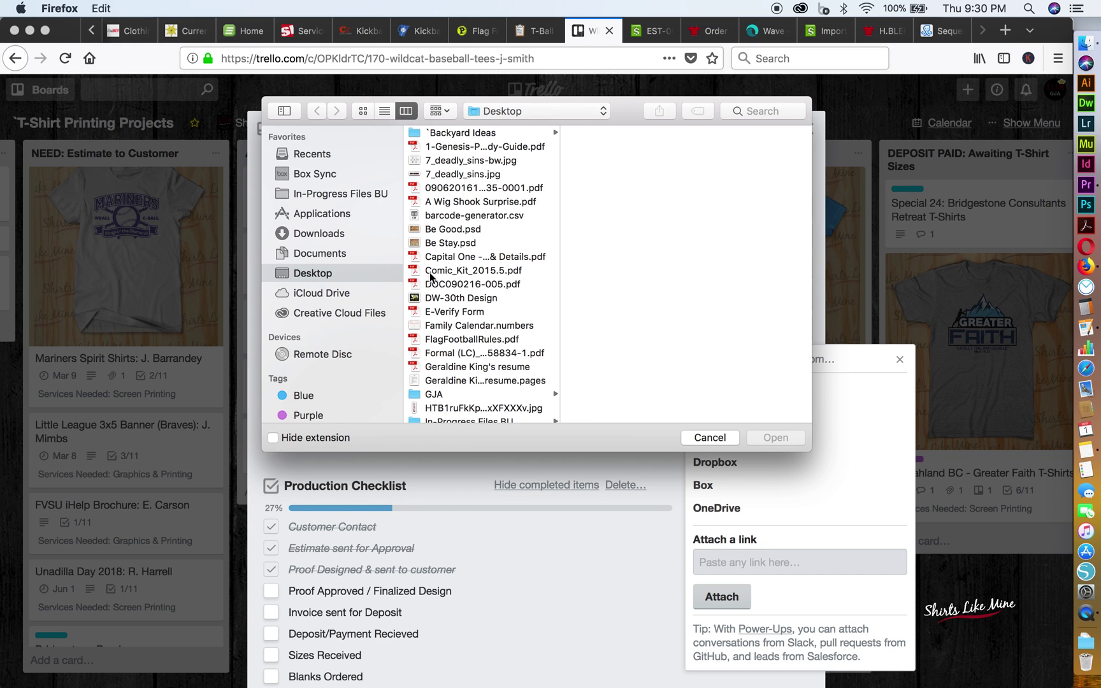
{"action": "scroll", "coordinate": [430, 276], "scroll_direction": "down", "scroll_amount": 10}
{"action": "left_click", "coordinate": [448, 416]}
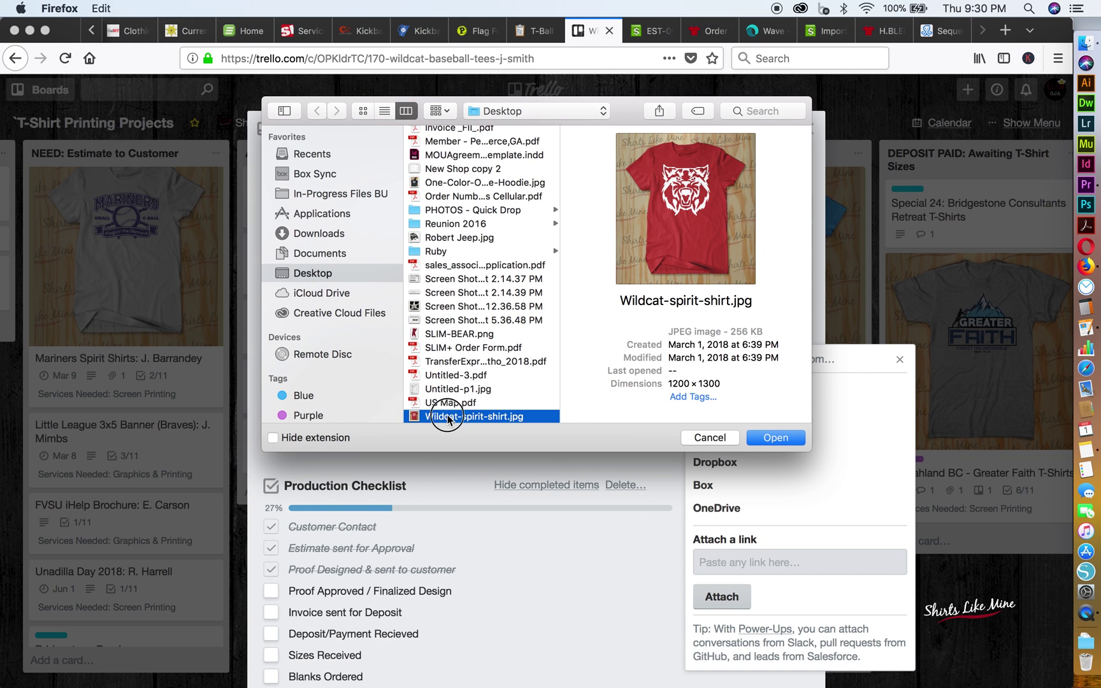
{"action": "double_click", "coordinate": [448, 417]}
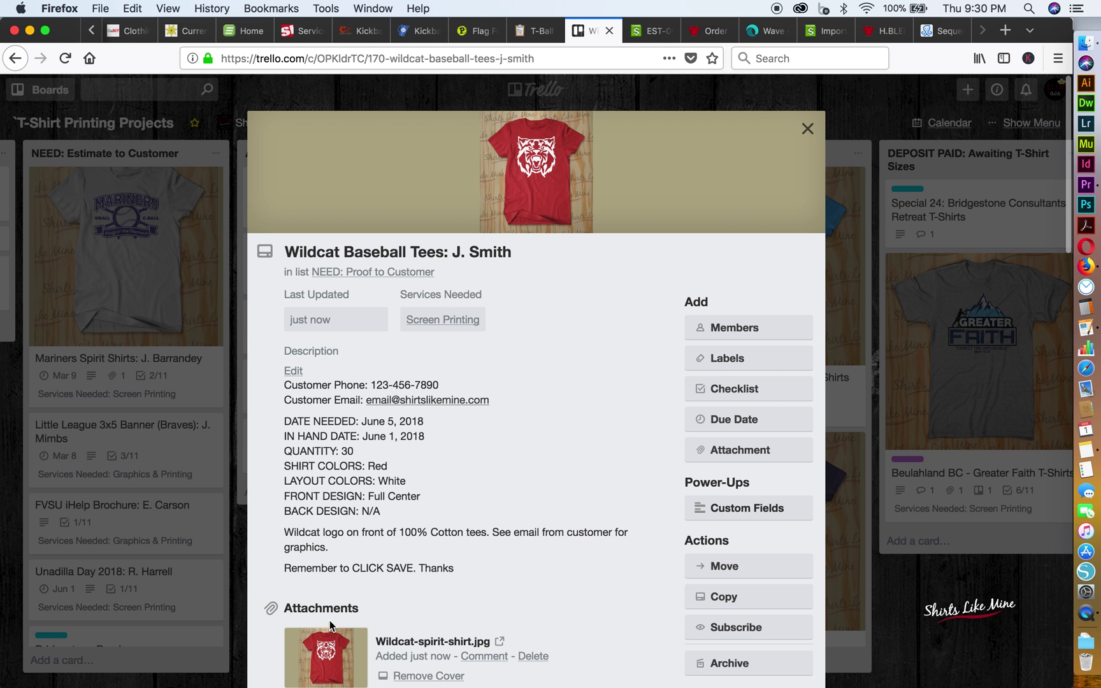
{"action": "left_click", "coordinate": [807, 128]}
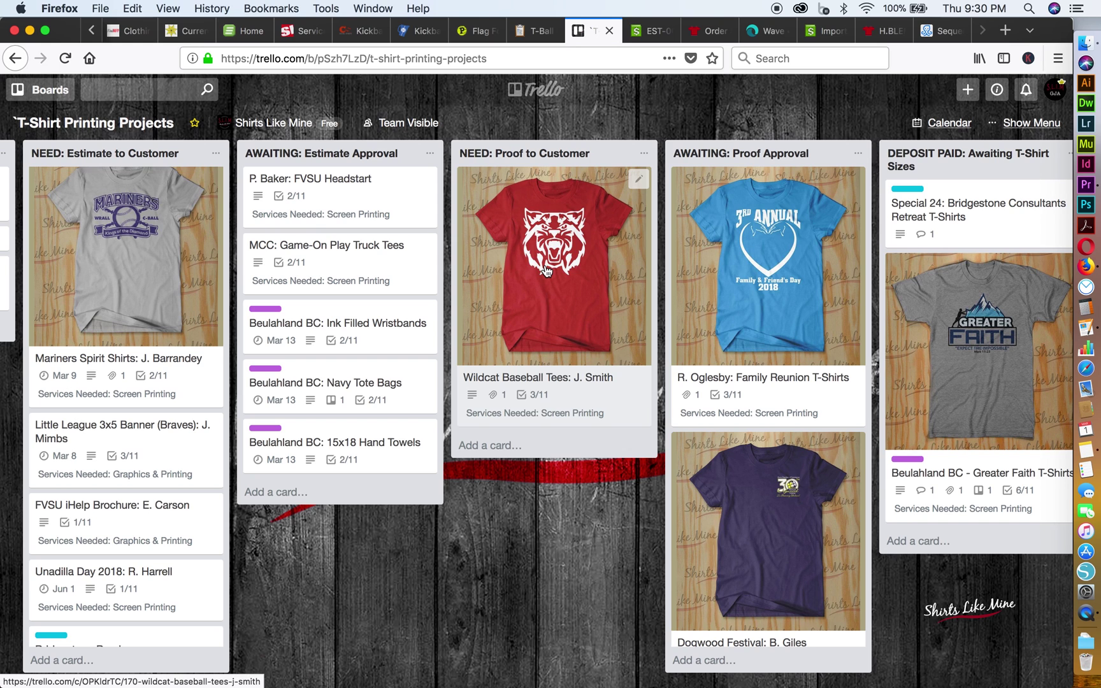
Move the Wildcat Baseball Tees card to AWAITING: Proof Approval and check off Proof Approved / Finalized Design.
{"action": "left_click_drag", "start_coordinate": [546, 271], "coordinate": [768, 255]}
{"action": "scroll", "coordinate": [744, 253], "scroll_direction": "right", "scroll_amount": 3}
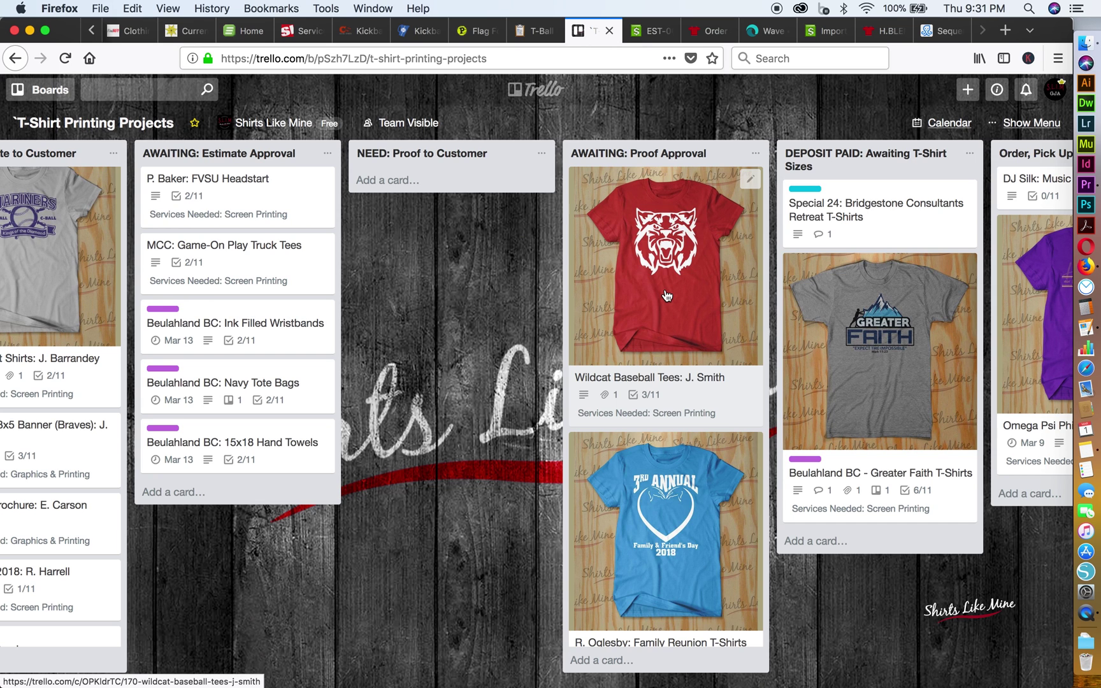
{"action": "left_click", "coordinate": [666, 295]}
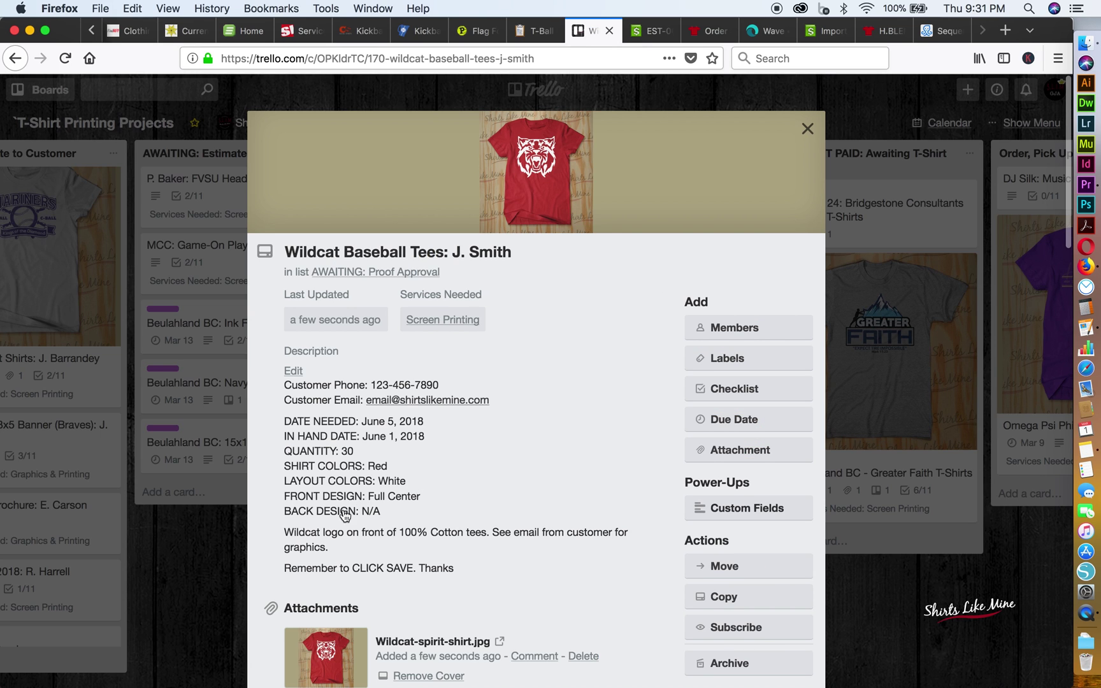
{"action": "scroll", "coordinate": [343, 516], "scroll_direction": "down", "scroll_amount": 10}
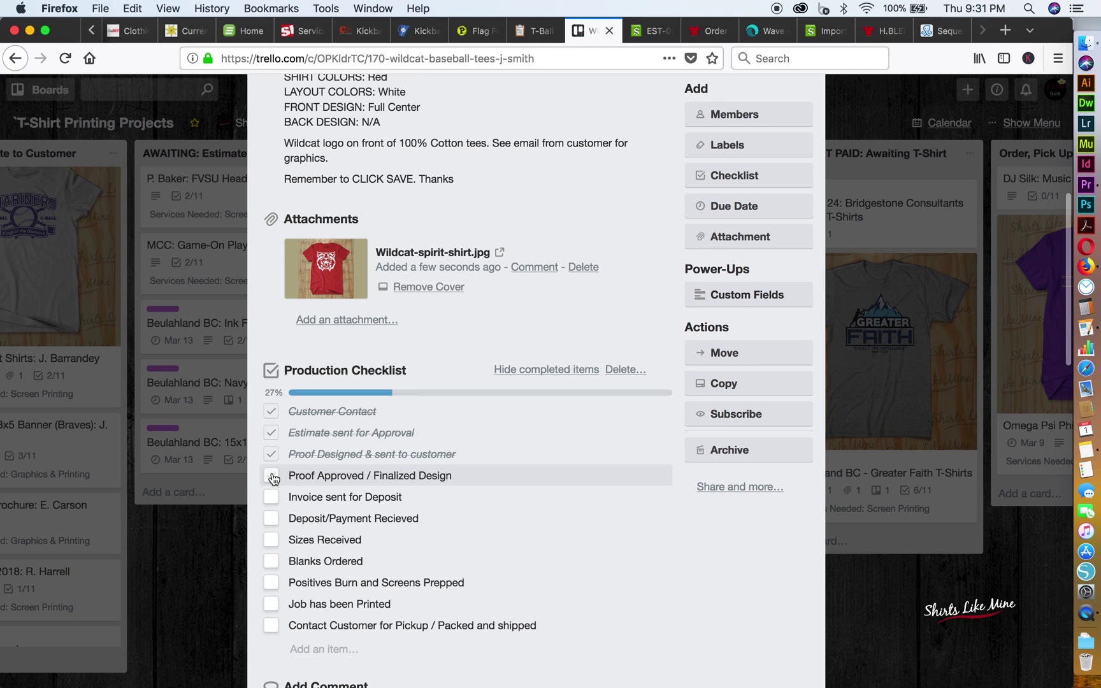
{"action": "left_click", "coordinate": [272, 476]}
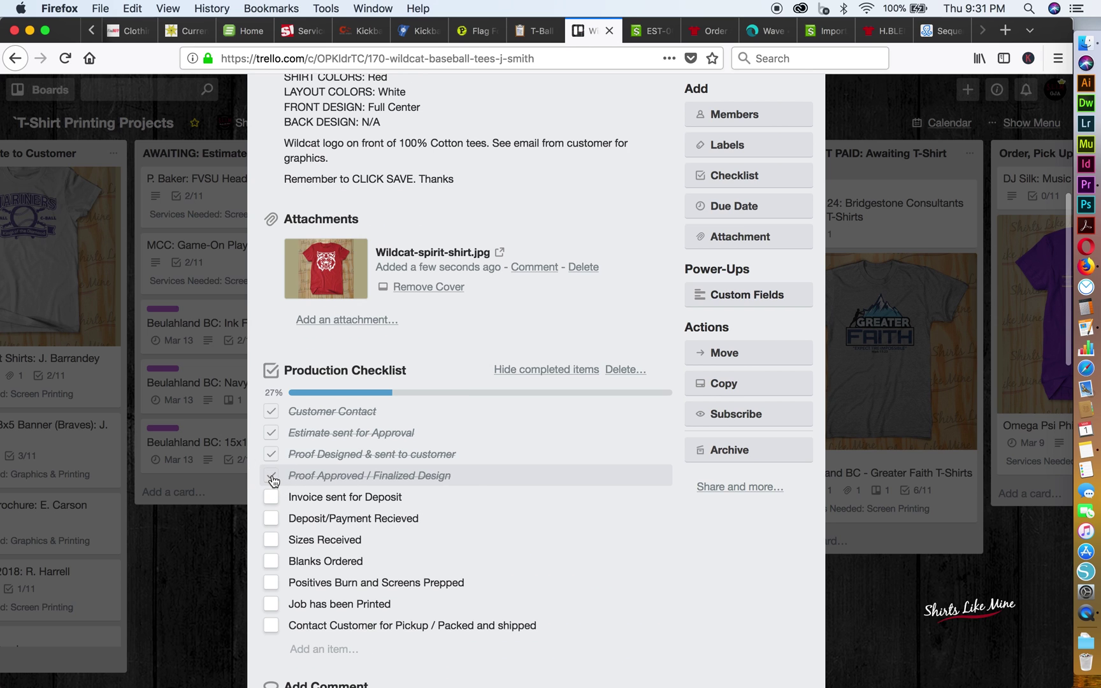
{"action": "left_click", "coordinate": [857, 629]}
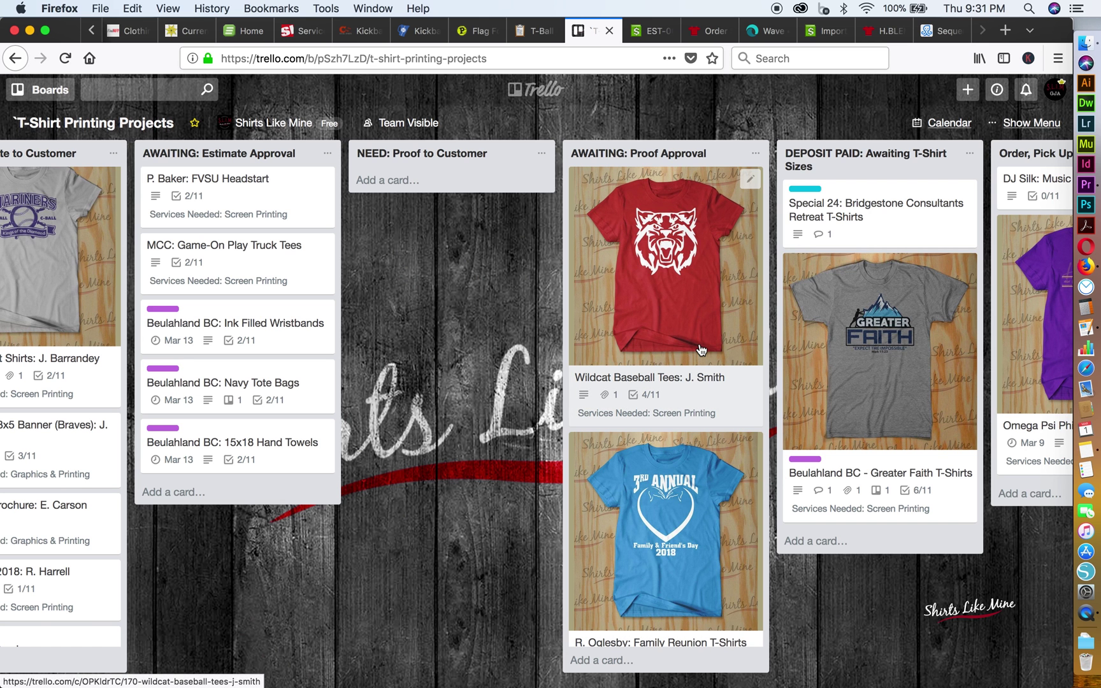